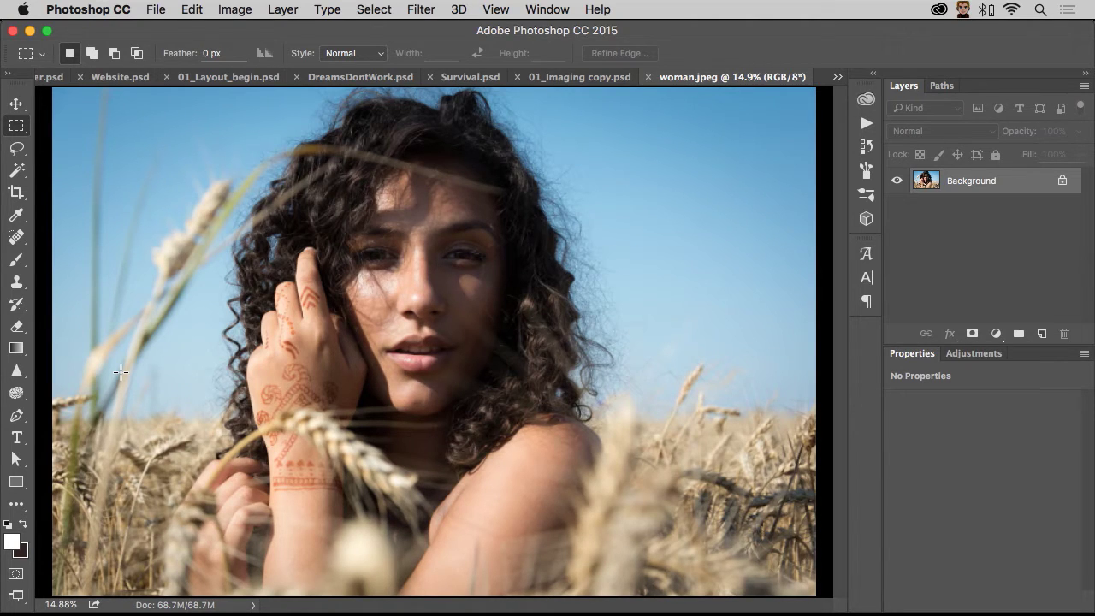
- Select the Sharpen tool and enlarge its brush to 1000 px
left_click(12, 379)
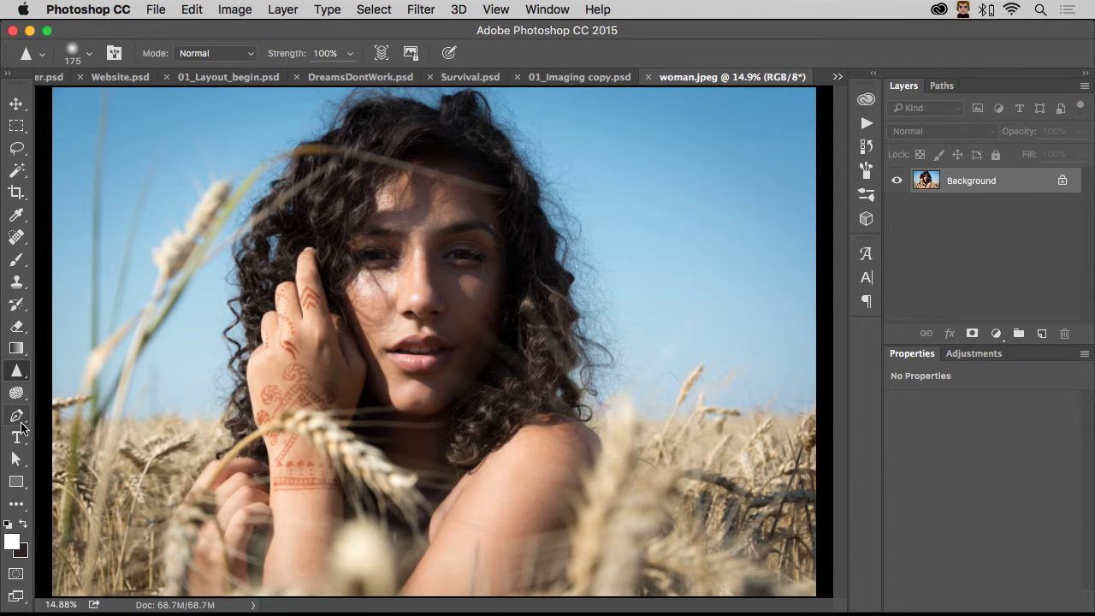
left_click(17, 394)
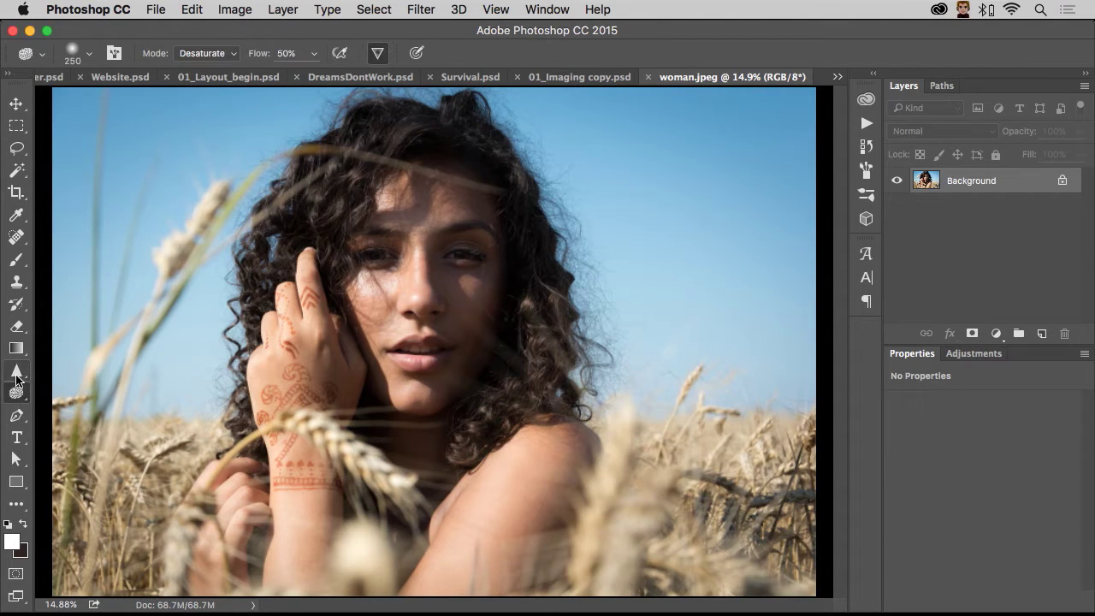
left_click(16, 371)
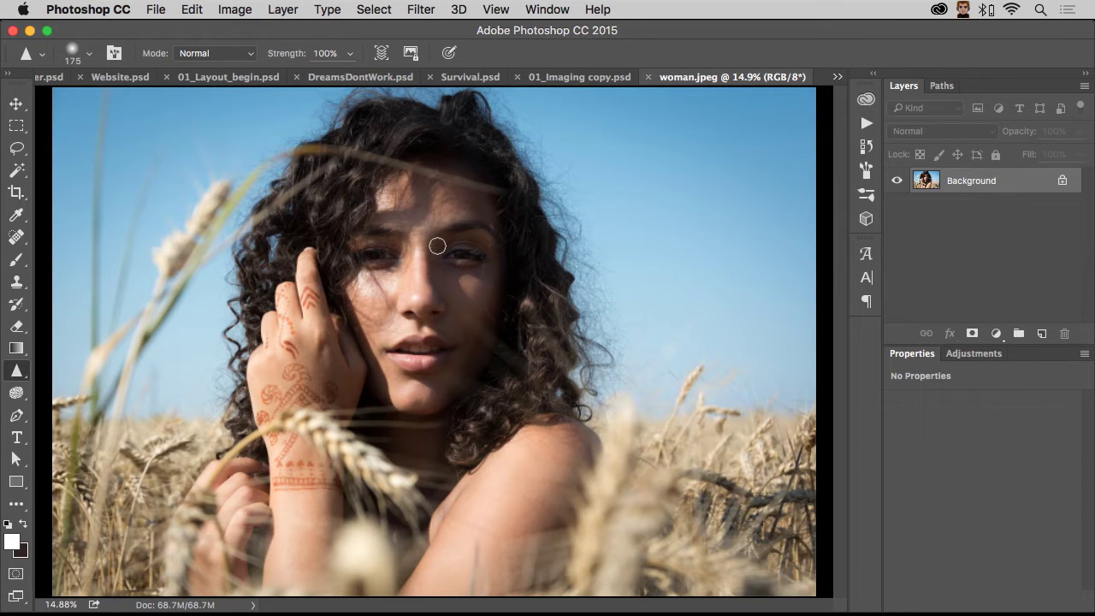
key("bracketright")
key("bracketright")
key("bracketright")
key("bracketright")
key("bracketright")
key("bracketright")
key("bracketright")
key("bracketright")
key("bracketright")
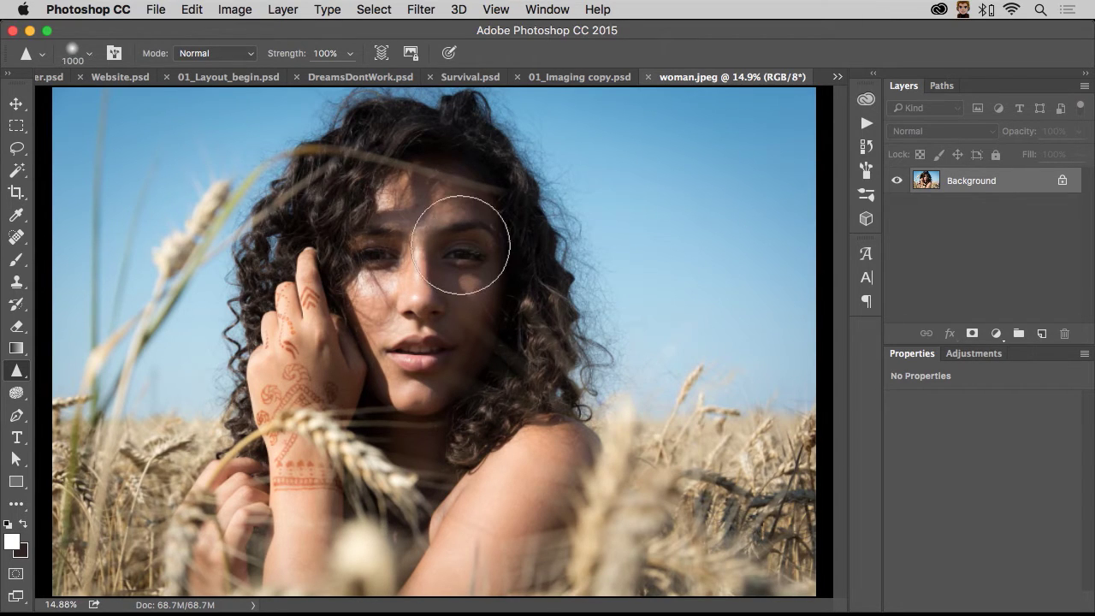
- Test a sharpening stroke around the right eye, zoom in to inspect, then undo it
key("super+equal")
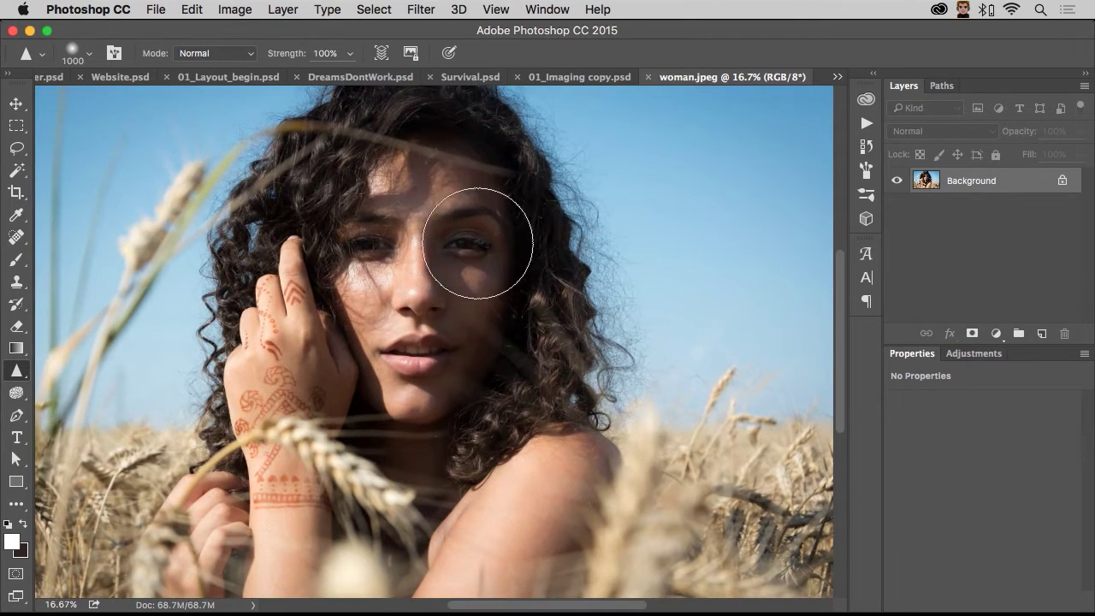
key("Caps_Lock")
mouse_move(471, 235)
left_mouse_down()
mouse_move(451, 253)
mouse_move(460, 305)
mouse_move(472, 250)
mouse_move(477, 366)
left_mouse_up()
key("Caps_Lock")
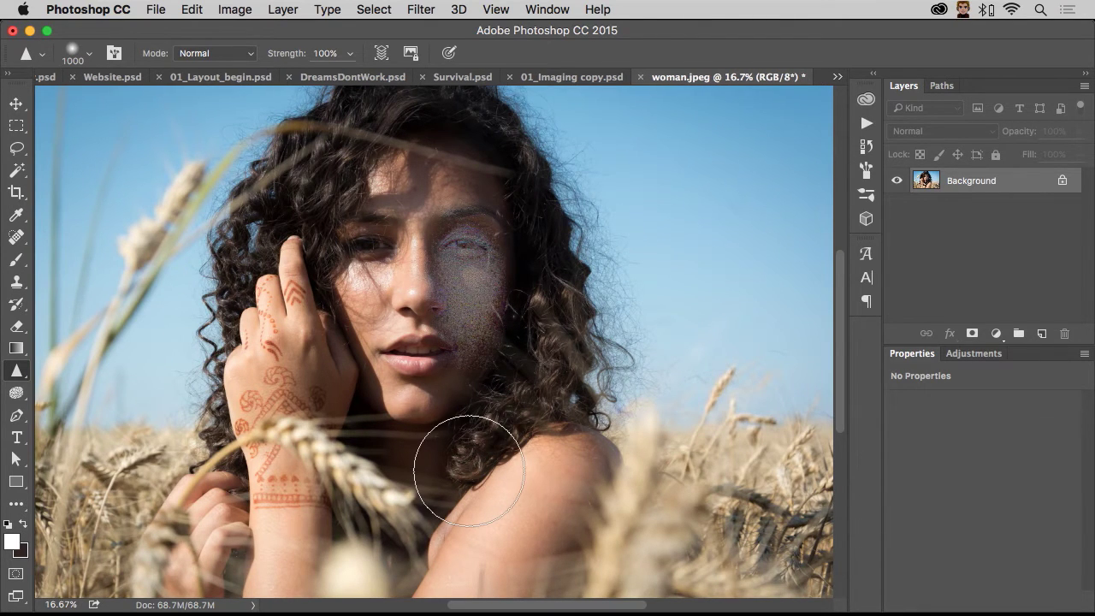
key("super+equal")
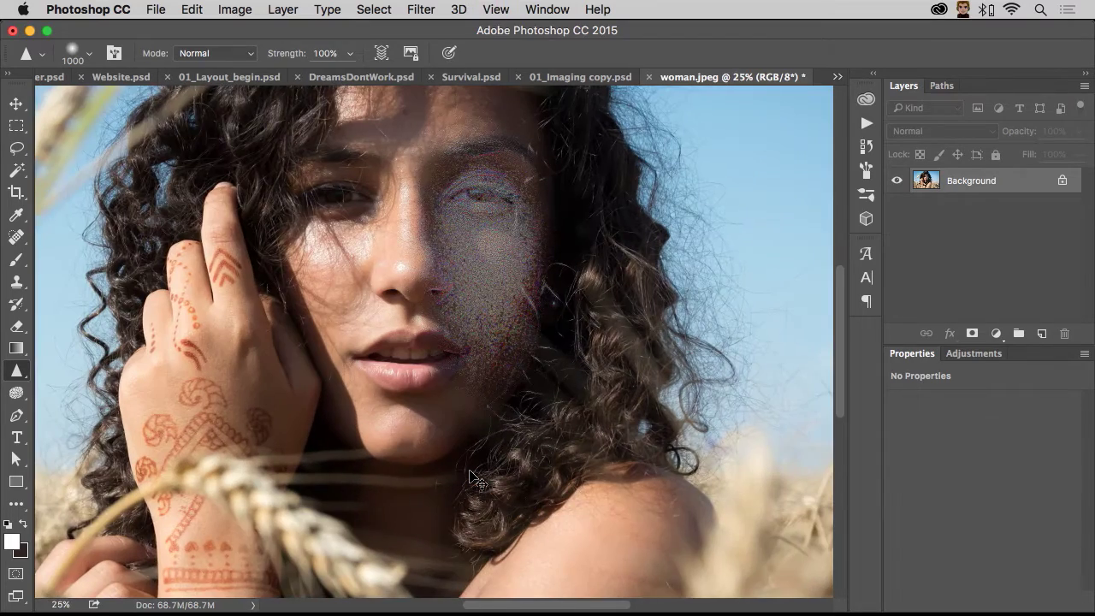
key("super+equal")
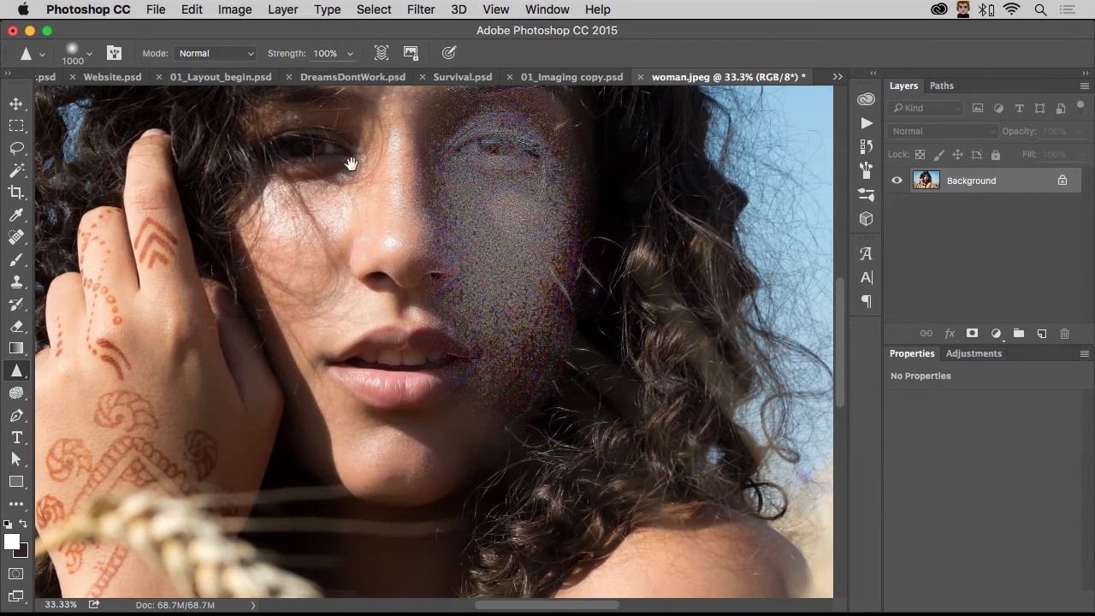
left_click_drag(355, 176, 347, 282)
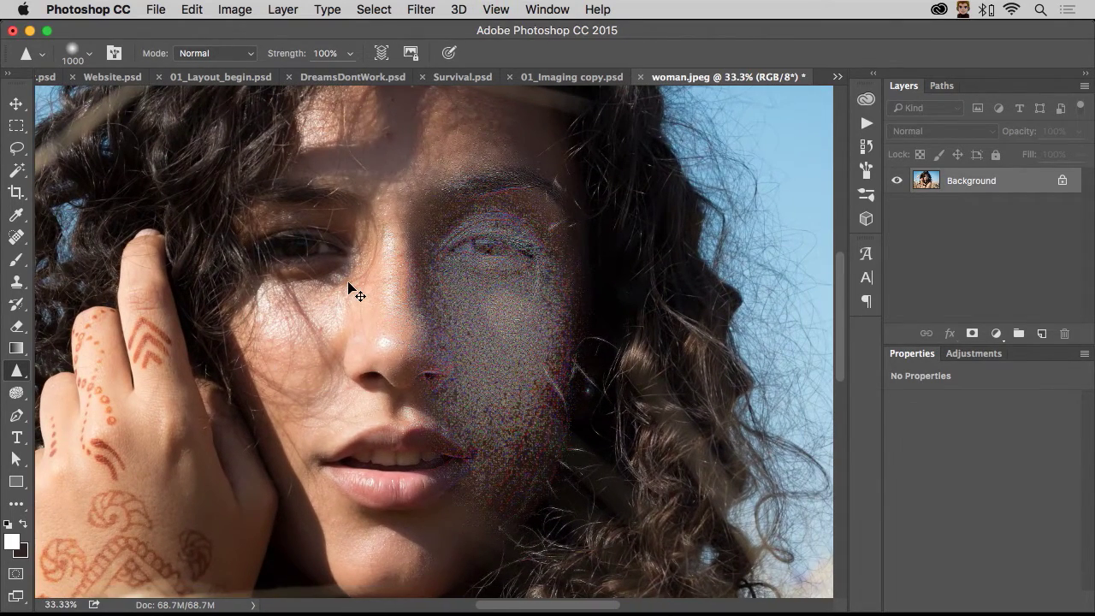
key("super+z")
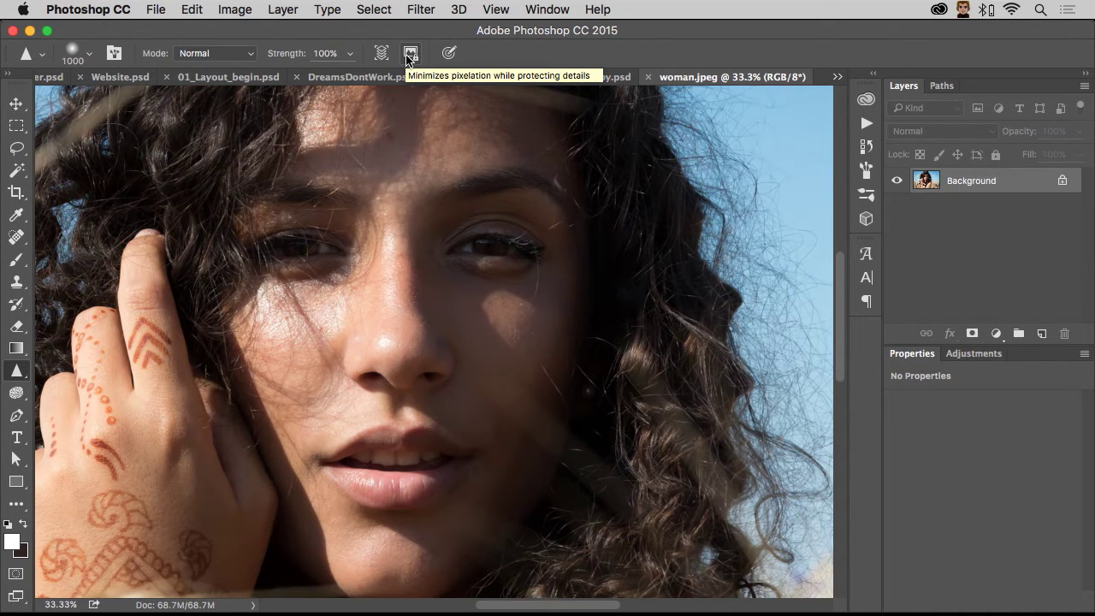
- Enable Protect Detail, shrink the brush to 700 px, and sharpen around the eyes and nose bridge
left_click(410, 54)
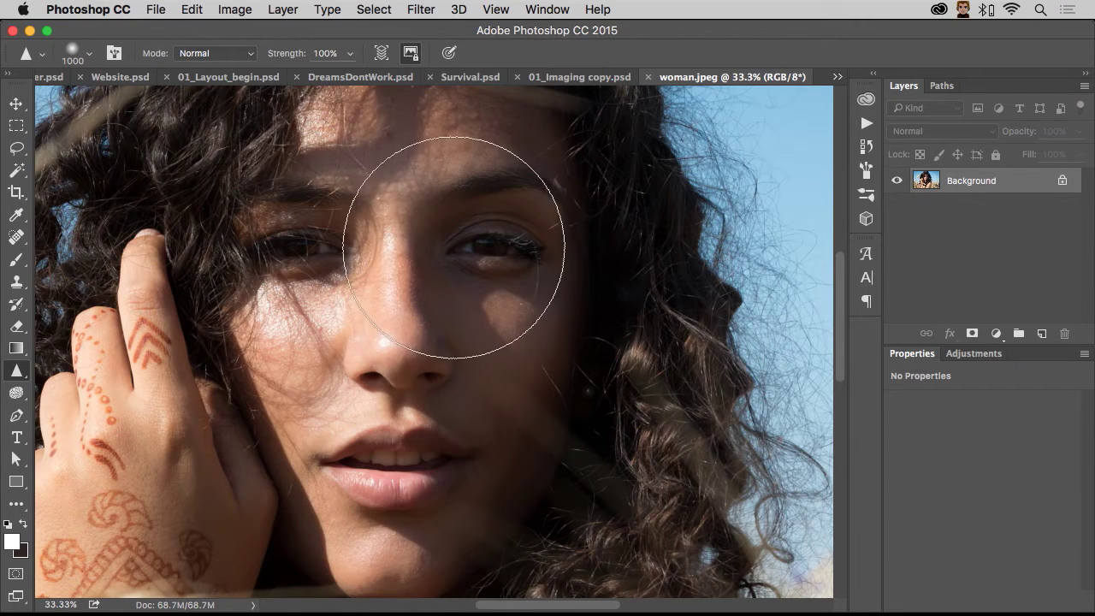
scroll(457, 248, "left", 2)
key("bracketleft")
key("bracketleft")
key("bracketleft")
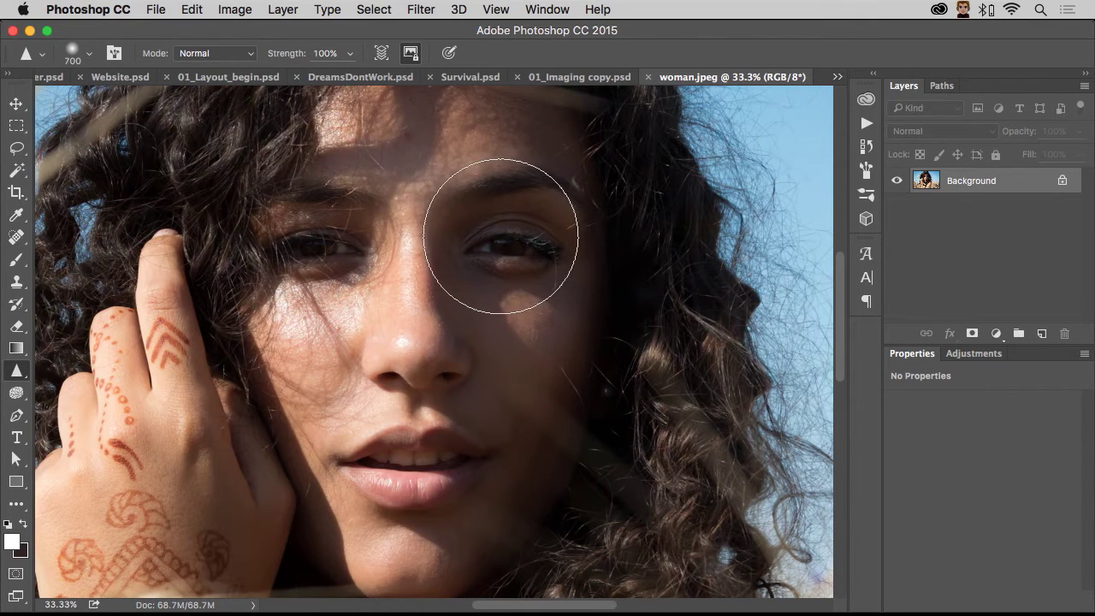
mouse_move(511, 328)
left_mouse_down()
mouse_move(512, 258)
mouse_move(507, 247)
mouse_move(512, 285)
mouse_move(491, 260)
mouse_move(506, 267)
mouse_move(488, 229)
mouse_move(489, 280)
mouse_move(506, 313)
mouse_move(501, 219)
mouse_move(514, 280)
mouse_move(540, 278)
mouse_move(526, 231)
mouse_move(516, 241)
mouse_move(503, 232)
mouse_move(485, 254)
left_mouse_up()
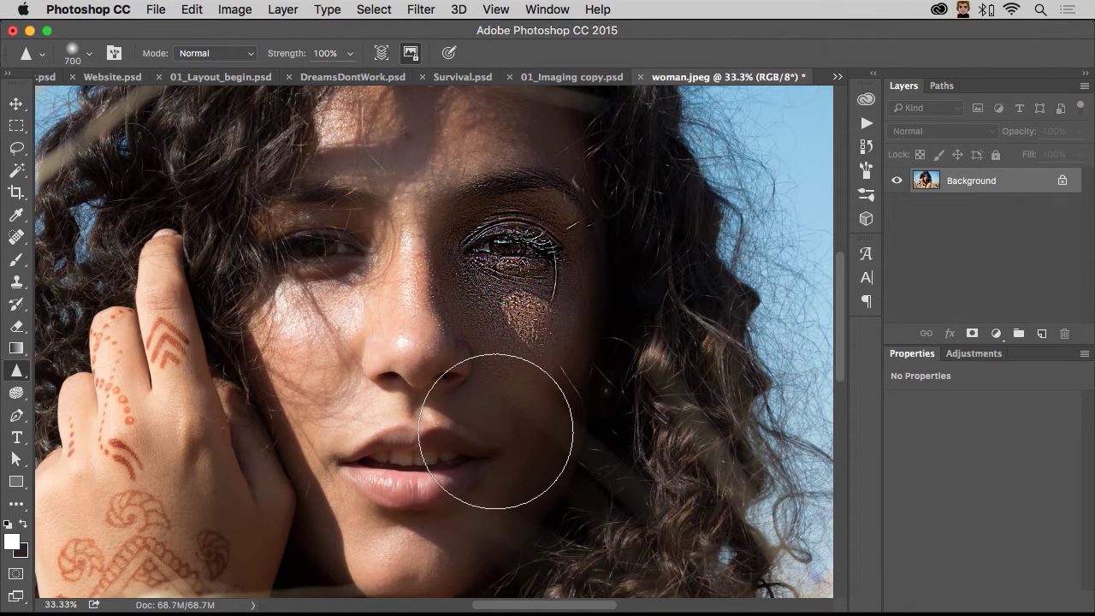
key("super+z")
key("super+z")
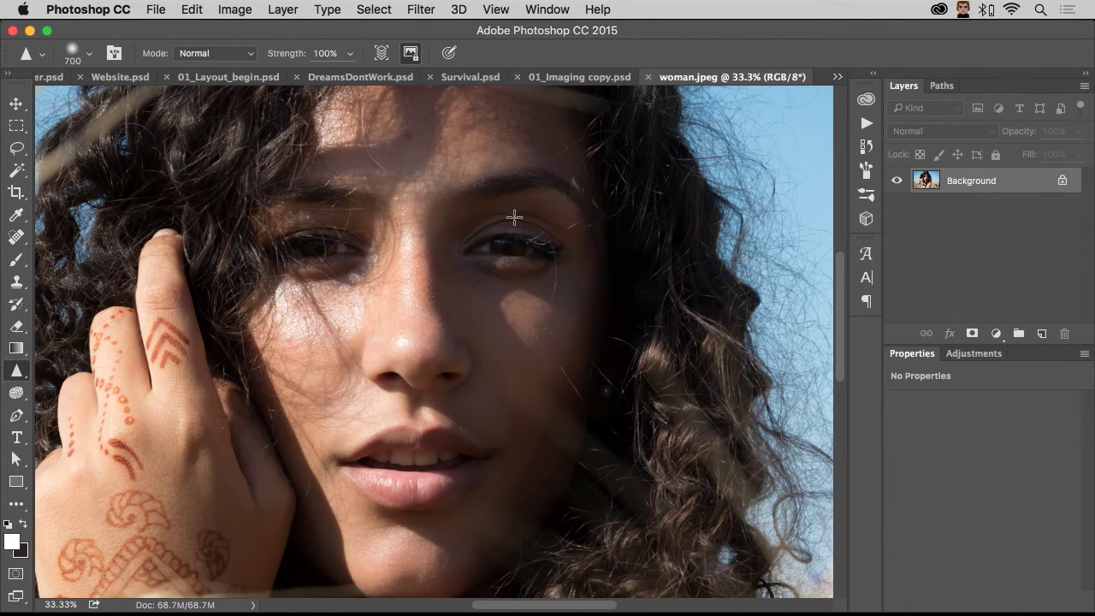
left_click(382, 267)
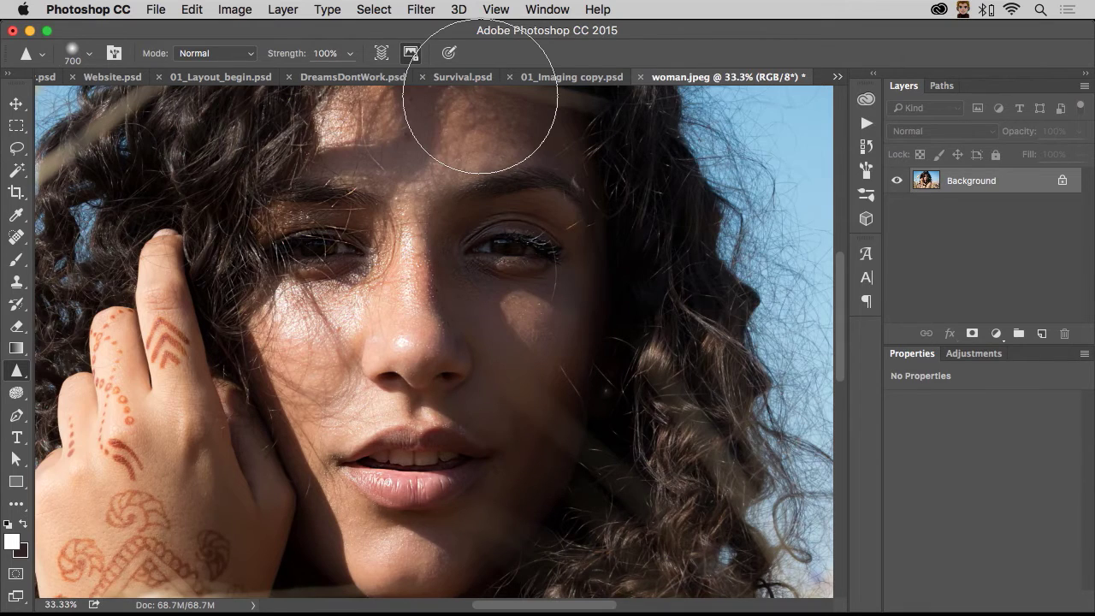
key("super+minus")
key("super+minus")
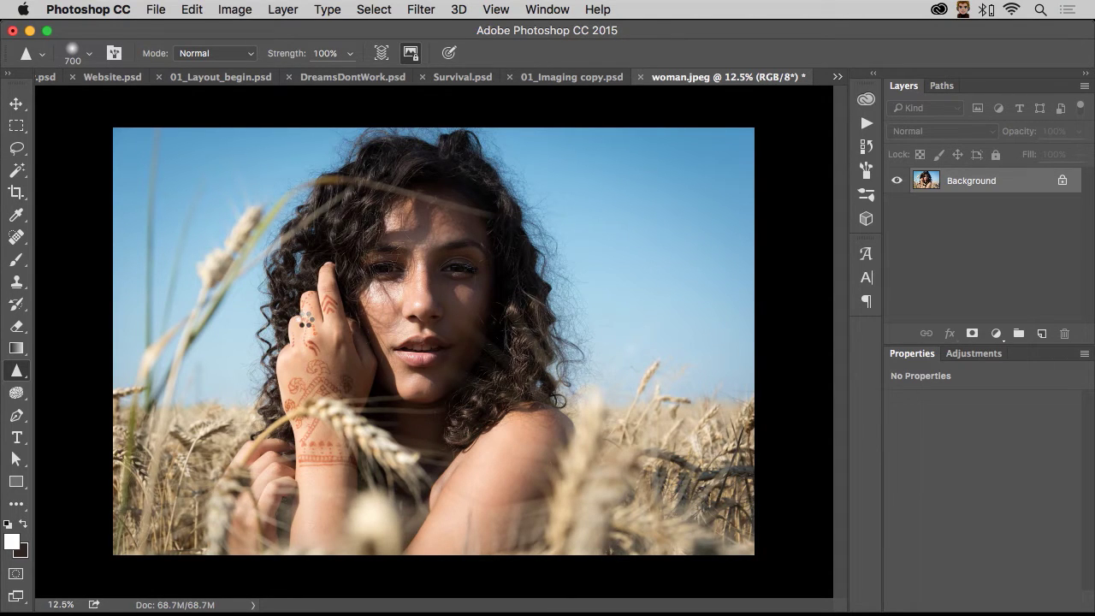
key("super+equal")
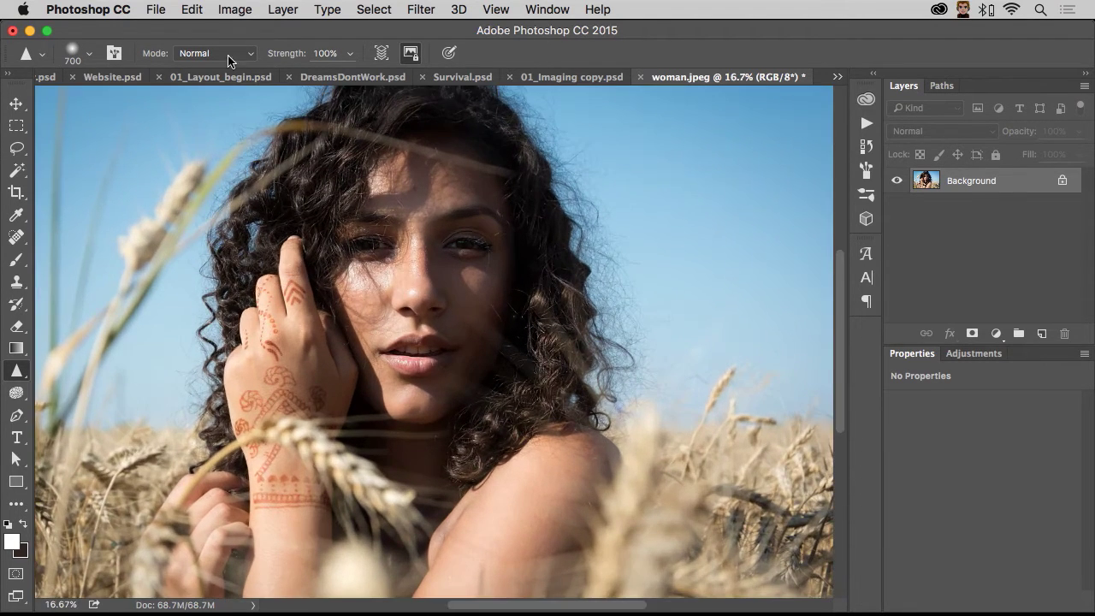
left_click(233, 11)
left_click(232, 10)
left_click(233, 10)
mouse_move(342, 56)
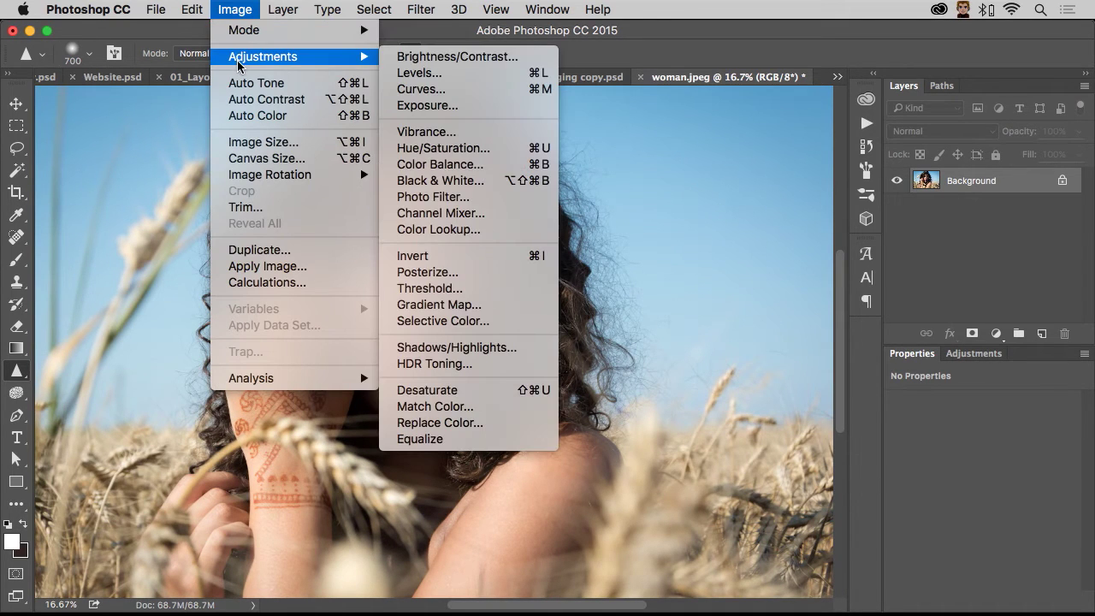
left_click(452, 57)
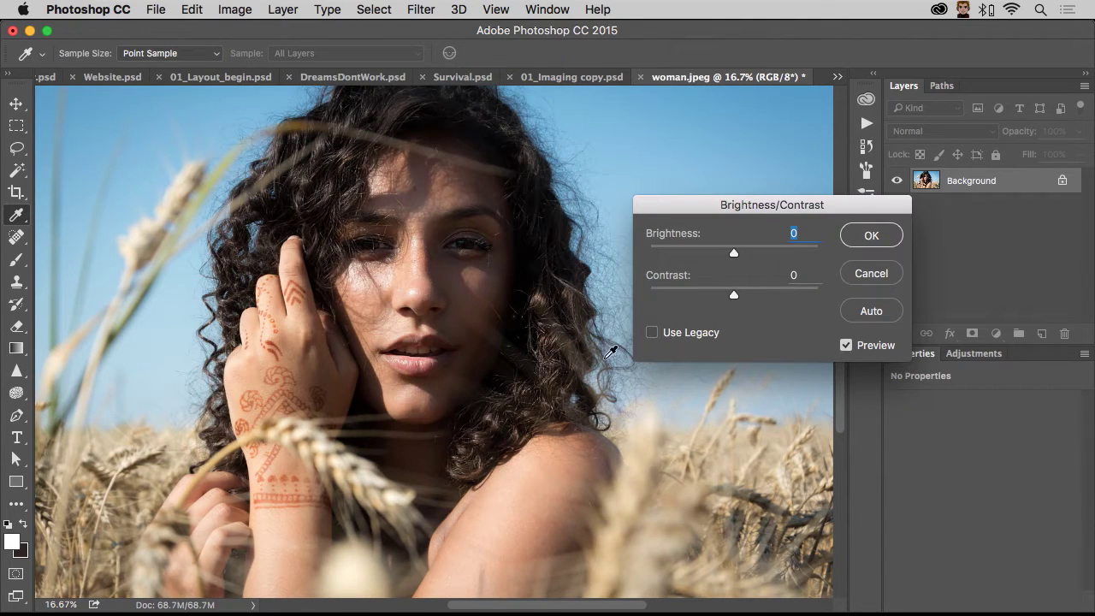
left_click(653, 333)
left_click_drag(736, 255, 858, 267)
left_click_drag(734, 294, 826, 308)
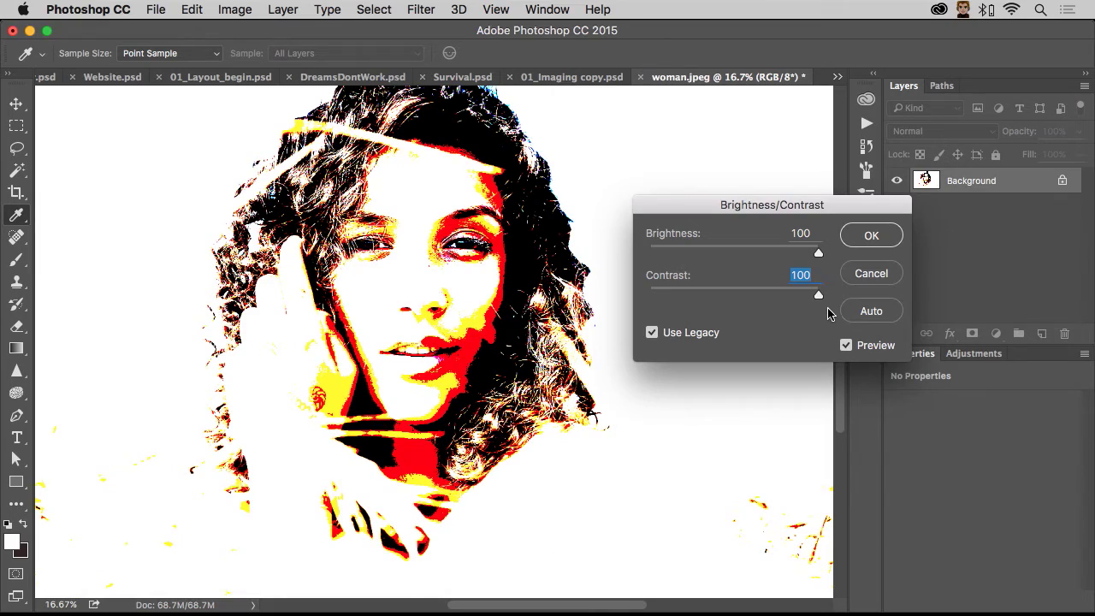
left_click_drag(756, 294, 745, 296)
left_click_drag(749, 250, 812, 254)
left_click(653, 339)
left_click(807, 297)
left_click_drag(807, 297, 866, 303)
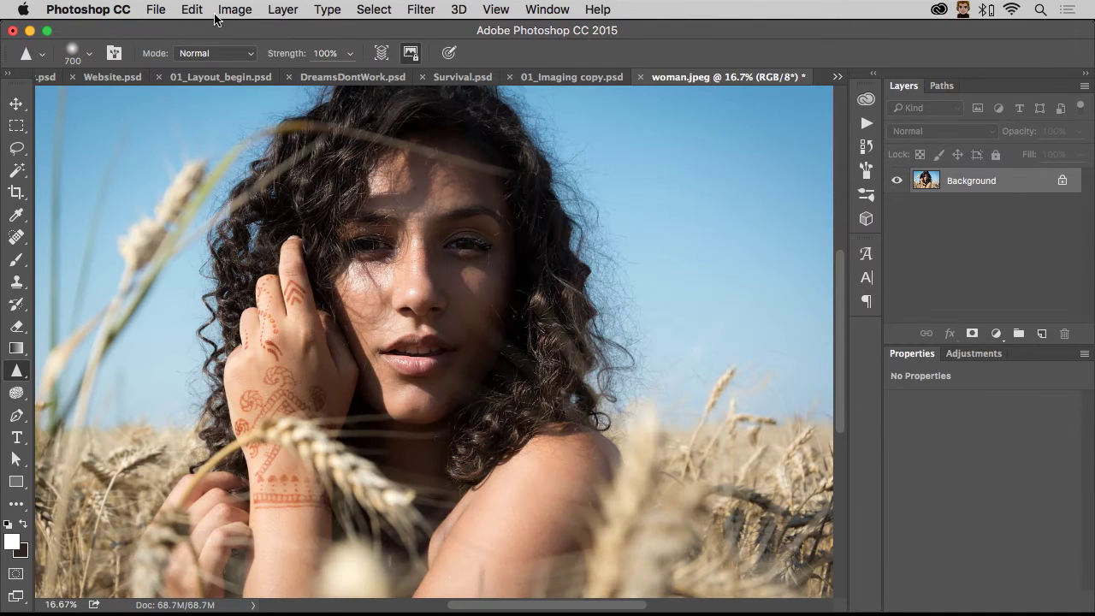
- Look through Image > Adjustments, then open Filter > Camera Raw Filter on woman.jpeg
left_click(232, 10)
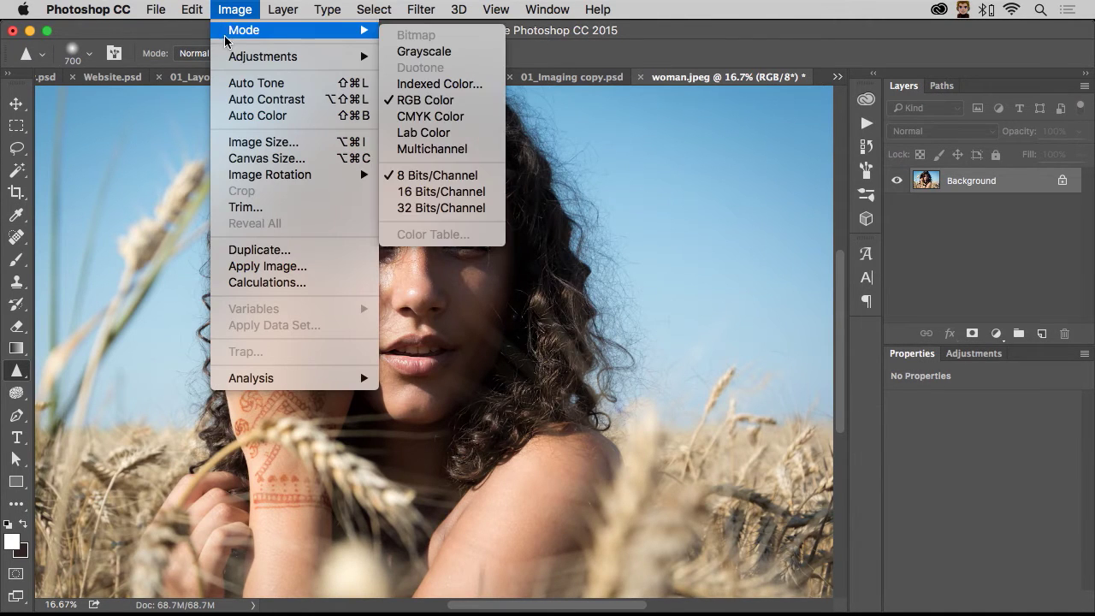
mouse_move(351, 57)
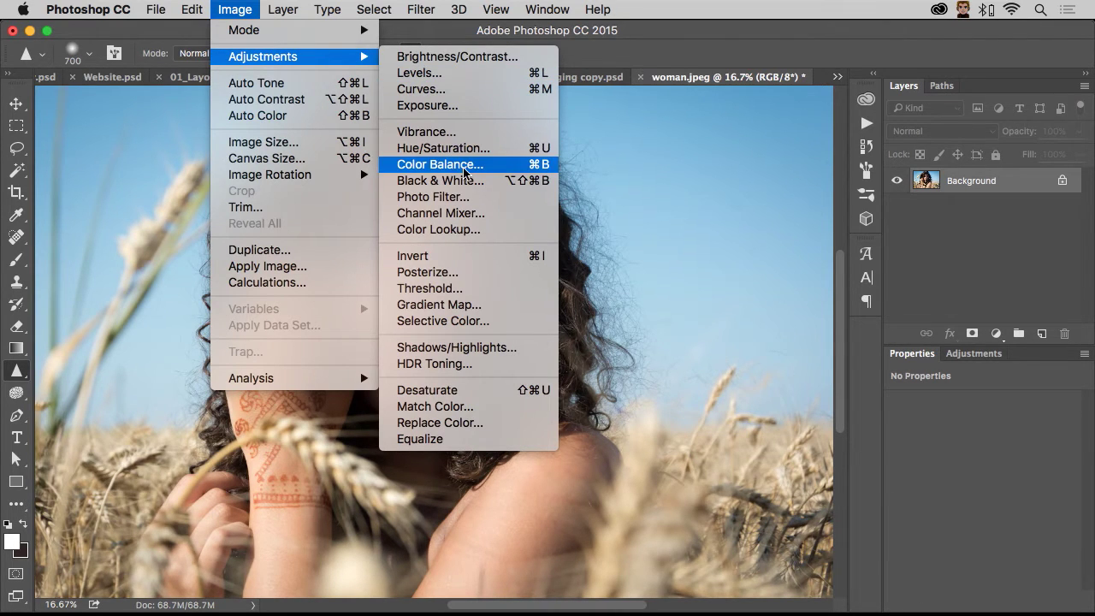
mouse_move(425, 8)
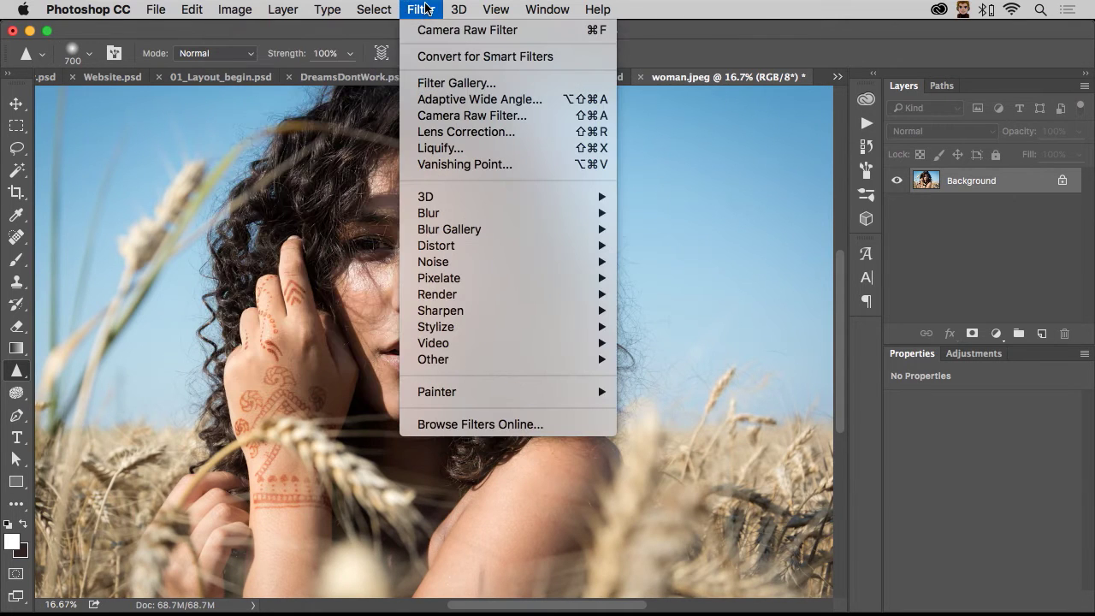
left_click(557, 117)
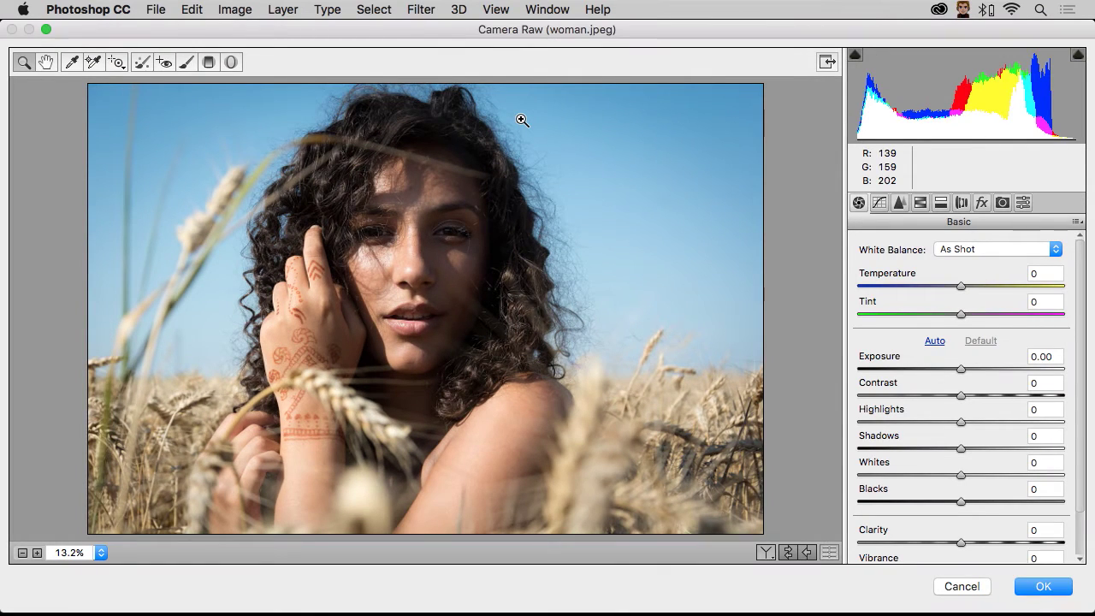
- Apply Auto tone in Camera Raw's Basic panel (Exposure +0.45, Contrast -13, Highlights -18, Shadows +18, Whites +22)
left_click(934, 341)
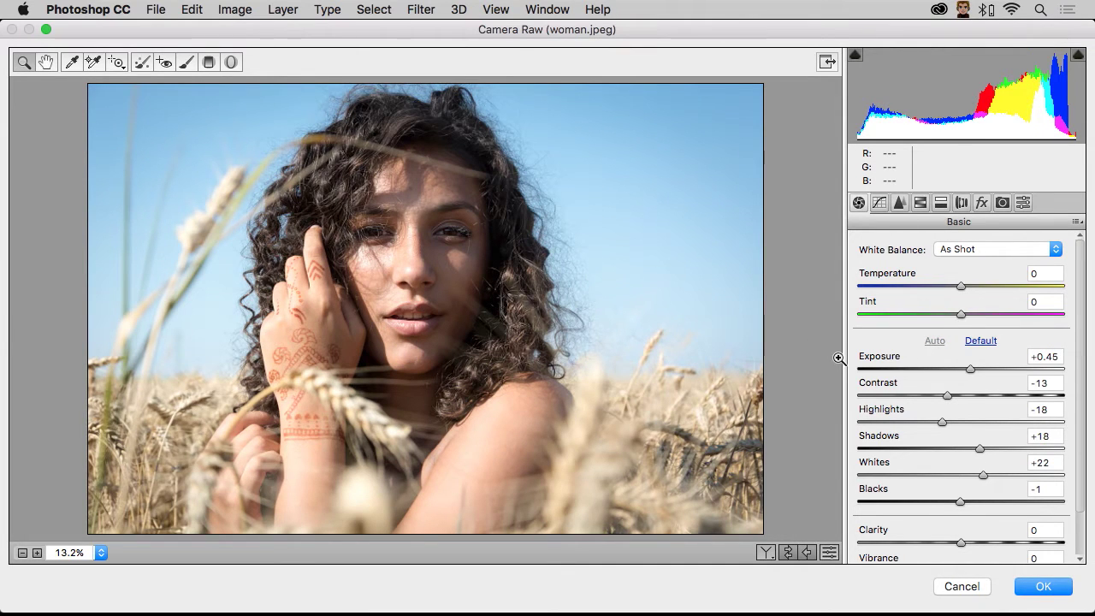
scroll(863, 359, "down", 3)
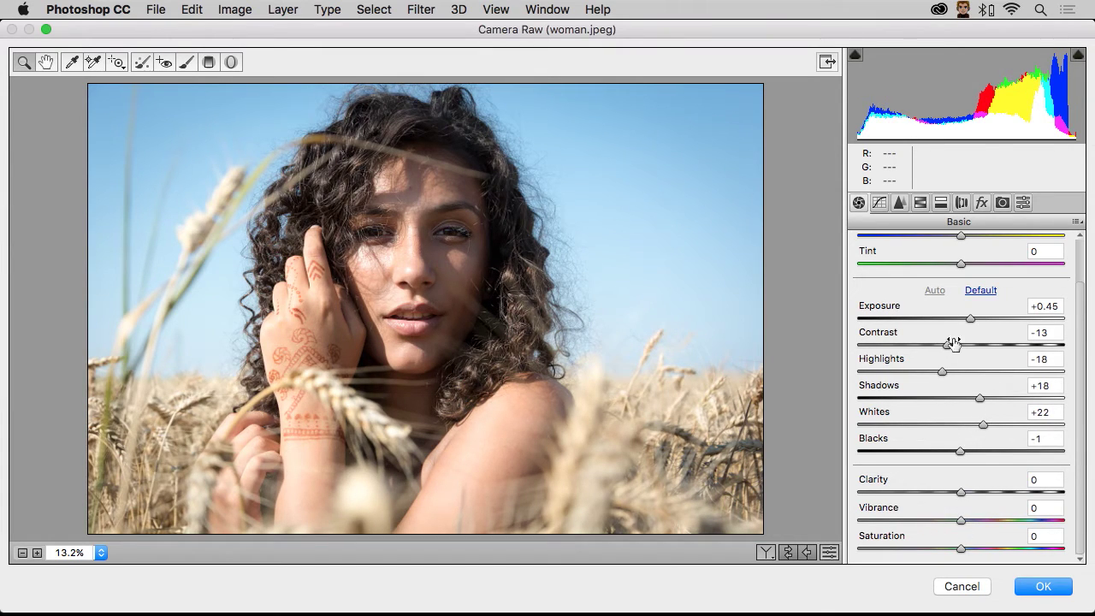
left_click(978, 290)
- Reapply Auto tone and set Saturation to +2 and Vibrance to +57
left_click(935, 291)
left_click_drag(963, 552, 1076, 560)
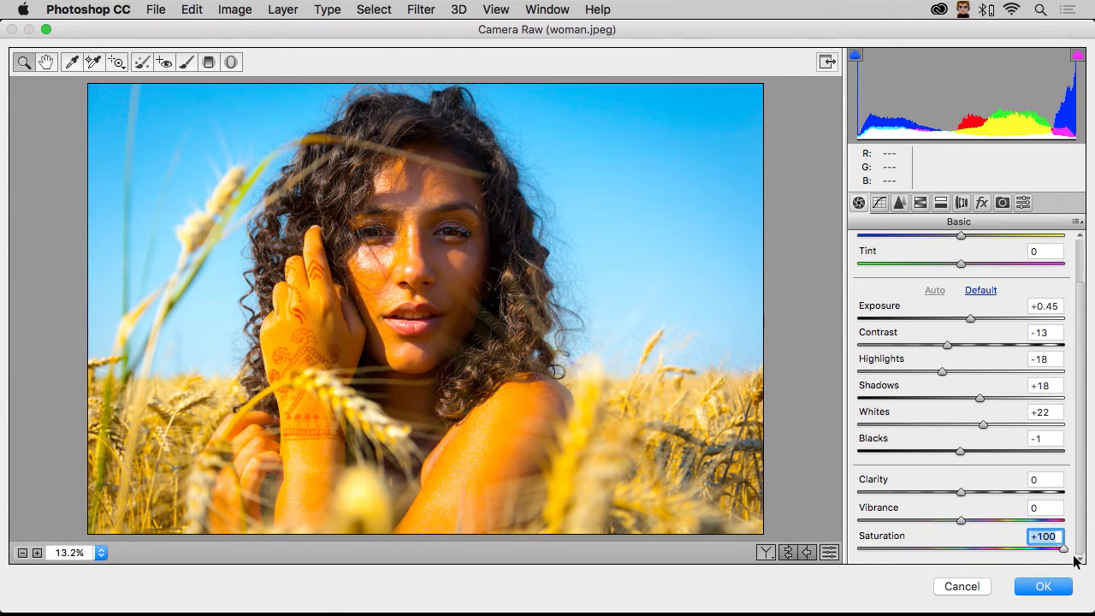
left_click_drag(1076, 560, 977, 523)
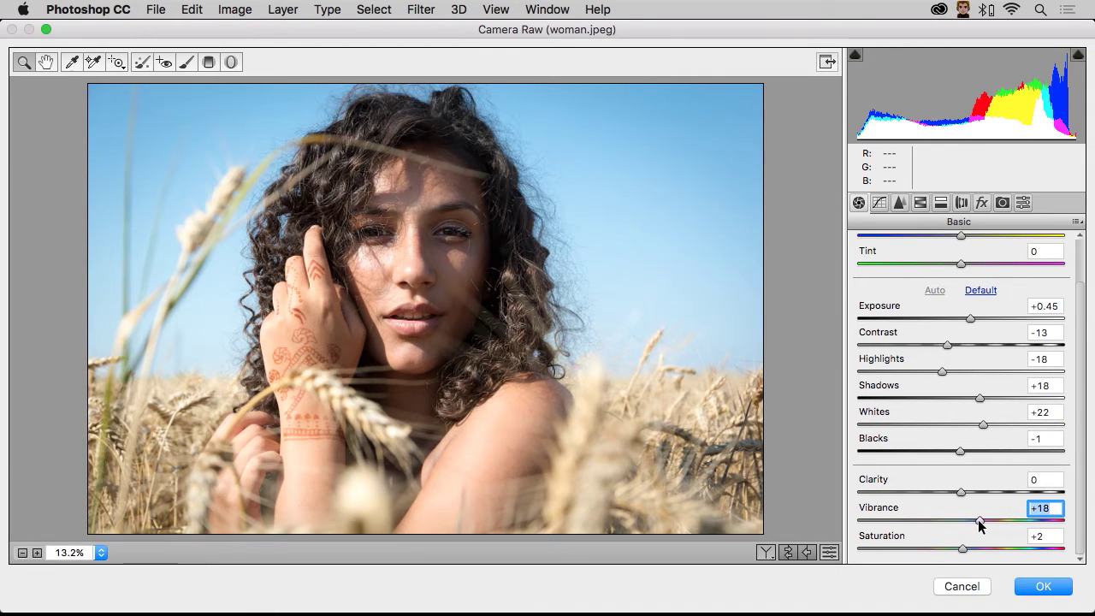
left_click_drag(980, 525, 1017, 521)
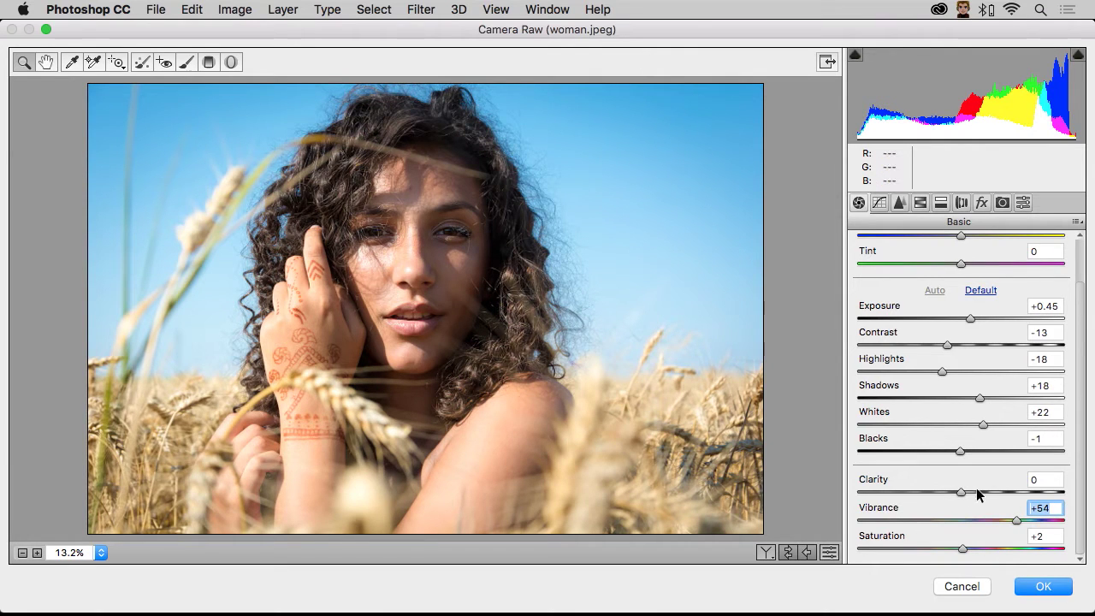
mouse_move(1019, 526)
left_mouse_down()
mouse_move(1070, 525)
mouse_move(1016, 525)
left_mouse_up()
key("Up")
key("Up")
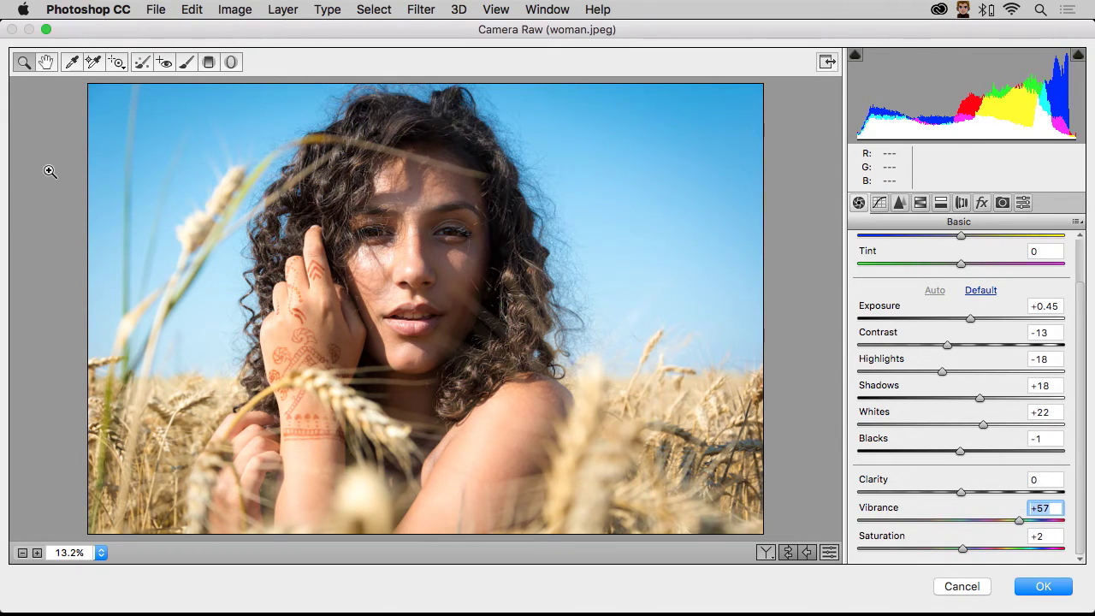
key("super+equal")
key("super+equal")
key("super+equal")
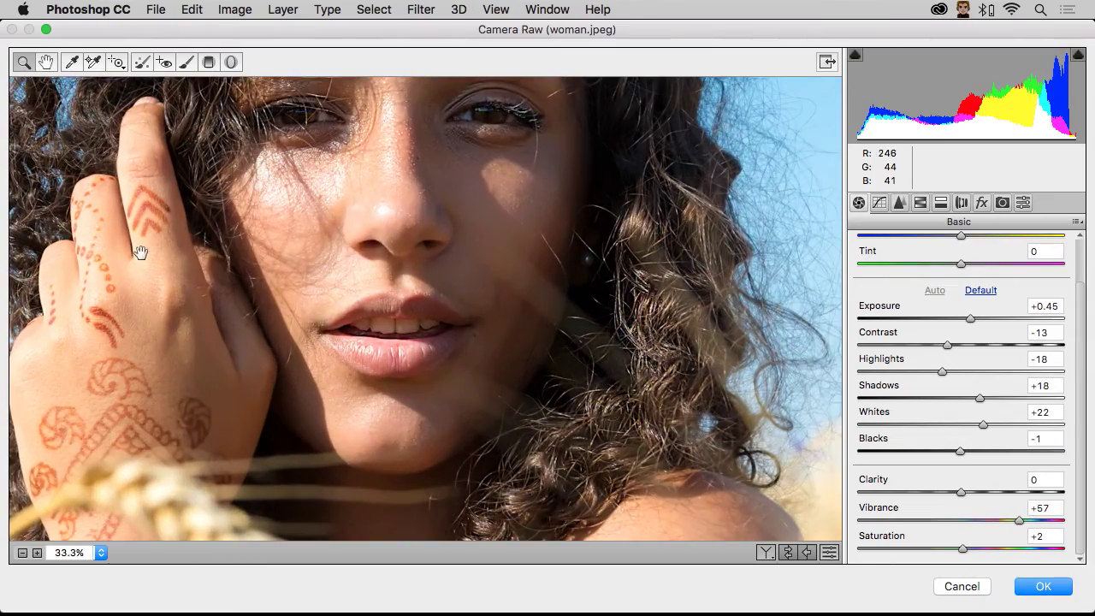
- Zoom to 66.7% on the forehead and choose Spot Removal in Heal mode at size 14
left_click_drag(211, 286, 337, 438)
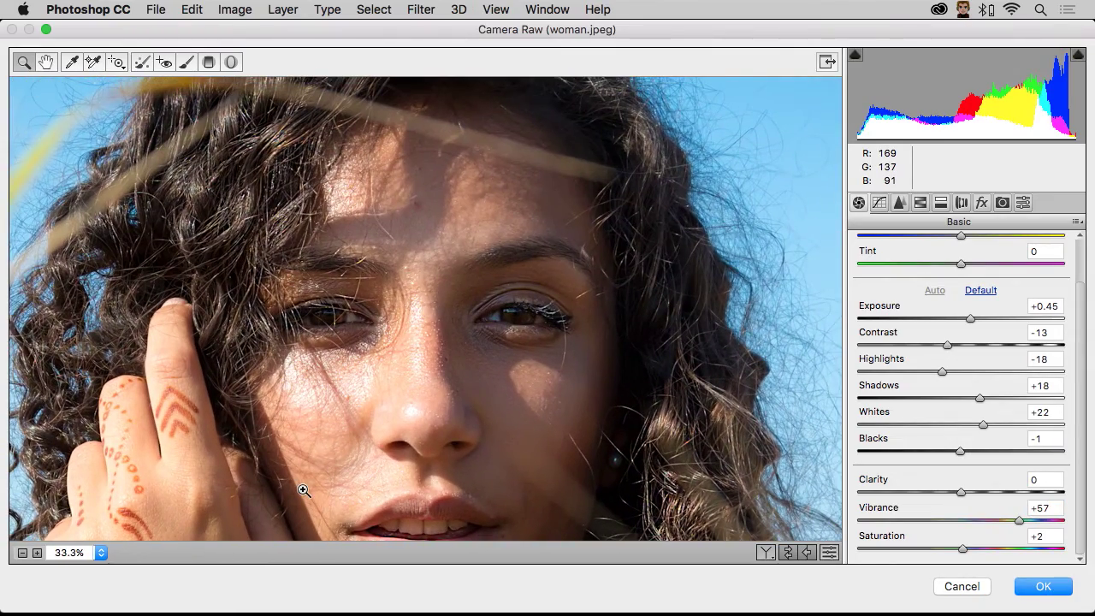
key("super+equal")
key("super+equal")
left_click_drag(373, 170, 350, 439)
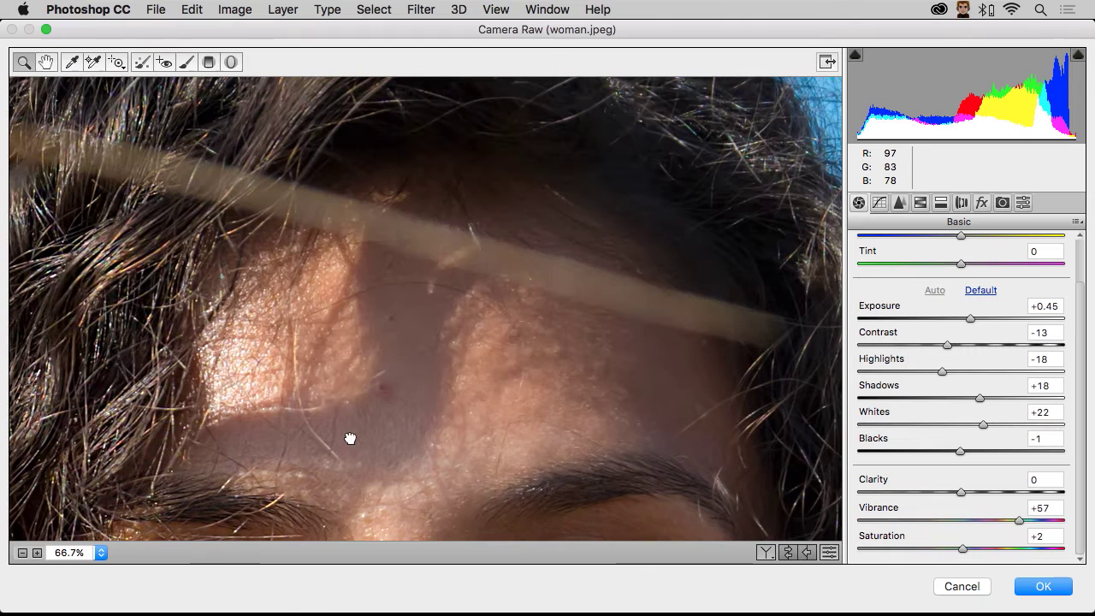
left_click(142, 63)
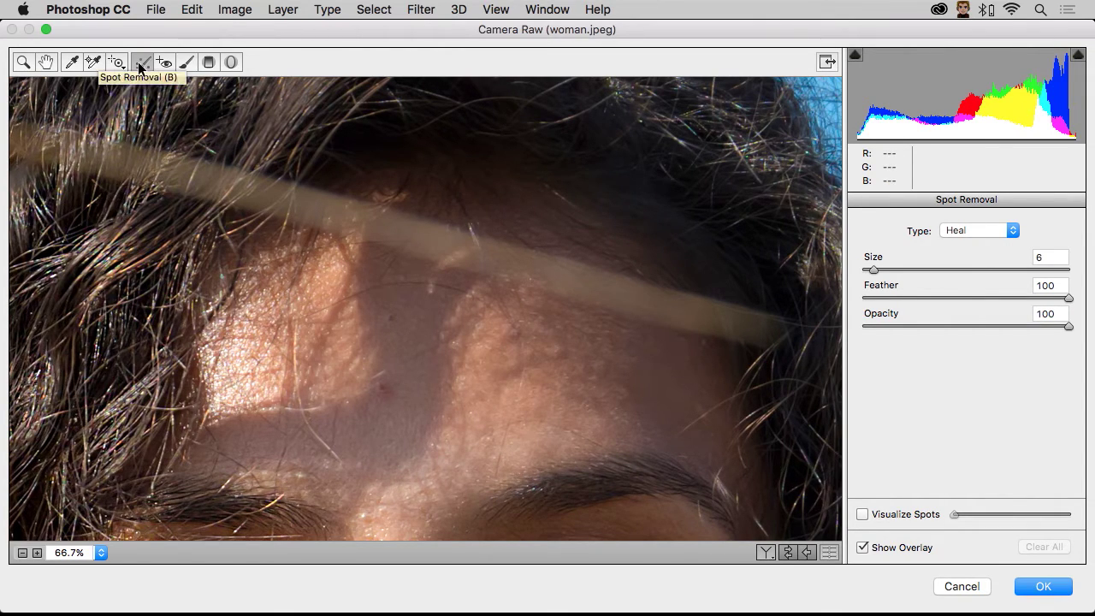
key("bracketright")
key("bracketright")
key("bracketright")
key("bracketright")
key("bracketright")
key("bracketright")
key("bracketright")
key("bracketright")
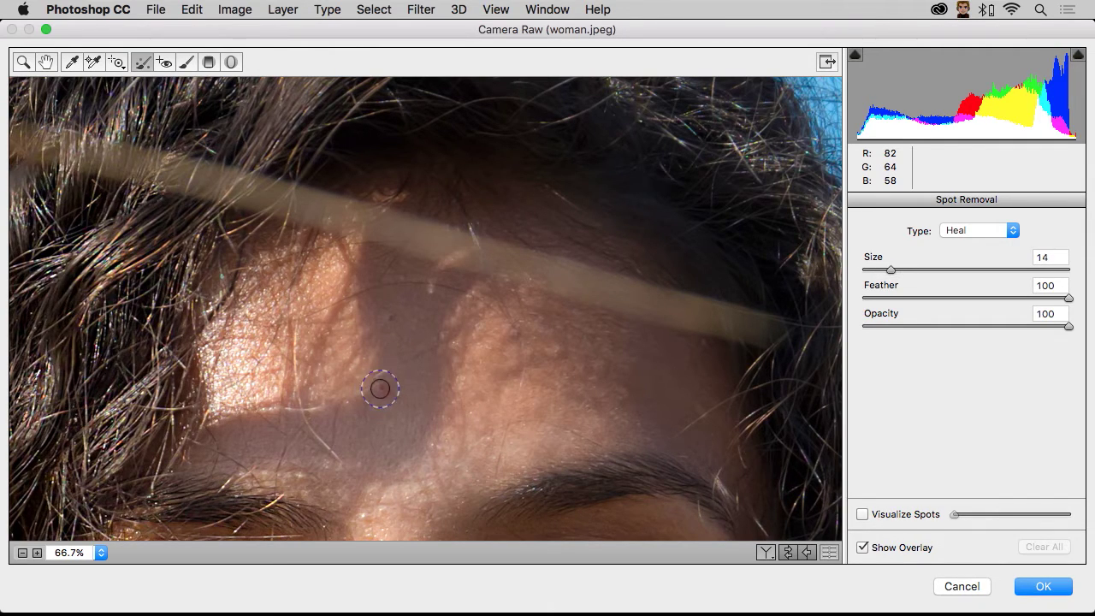
key("bracketright")
key("bracketright")
key("bracketright")
key("bracketright")
key("bracketright")
key("bracketright")
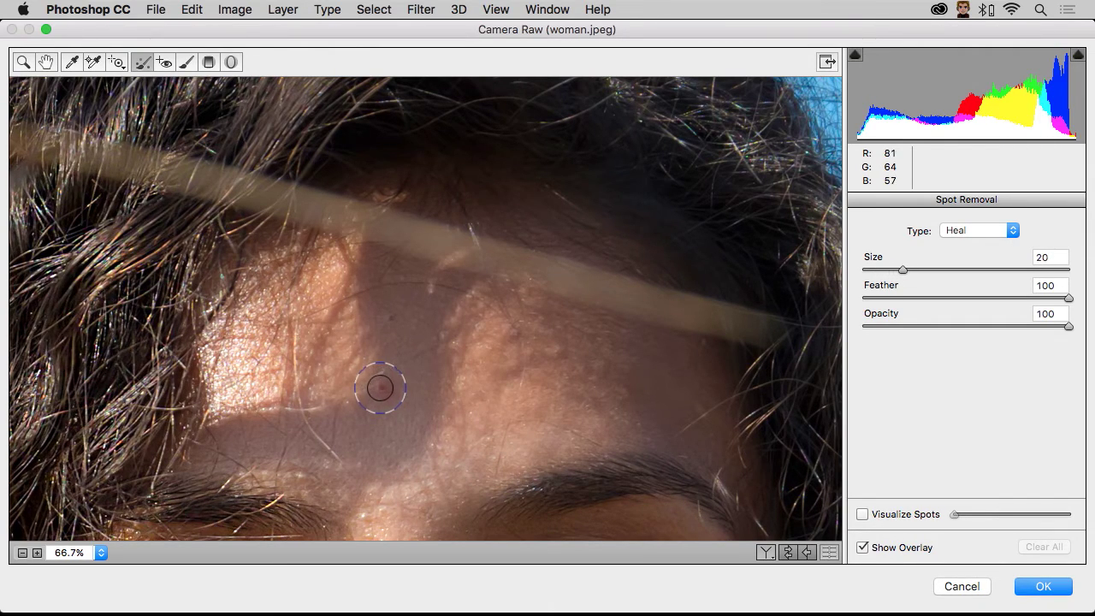
- Heal three forehead blemishes at size 12, moving sources onto clean nearby skin
left_click(380, 387)
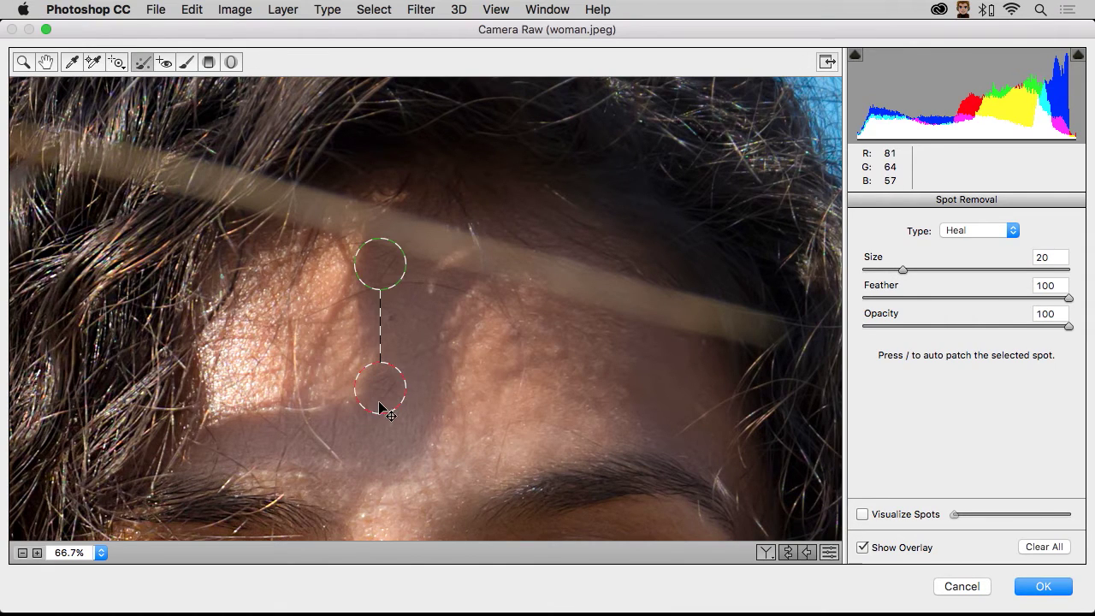
mouse_move(385, 272)
left_mouse_down()
mouse_move(419, 344)
mouse_move(406, 348)
mouse_move(364, 450)
left_mouse_up()
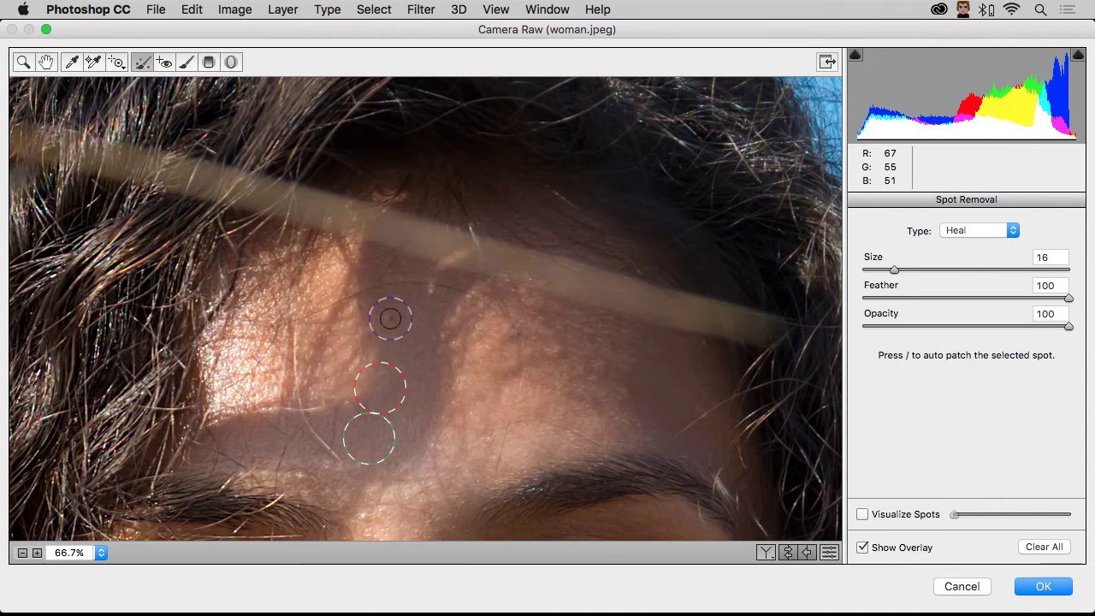
key("bracketleft")
key("bracketleft")
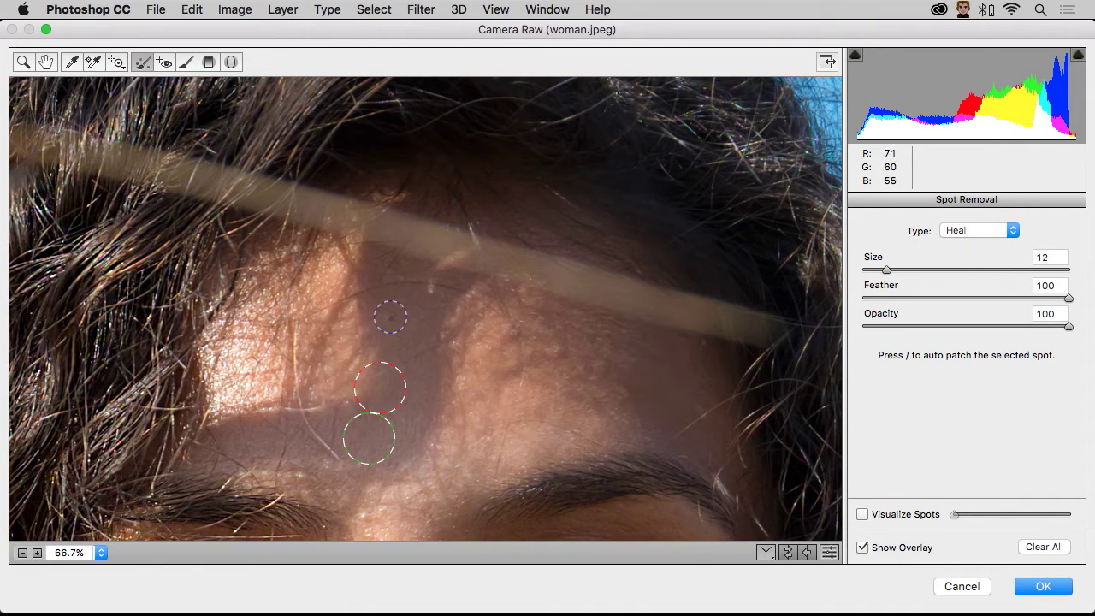
left_click(390, 317)
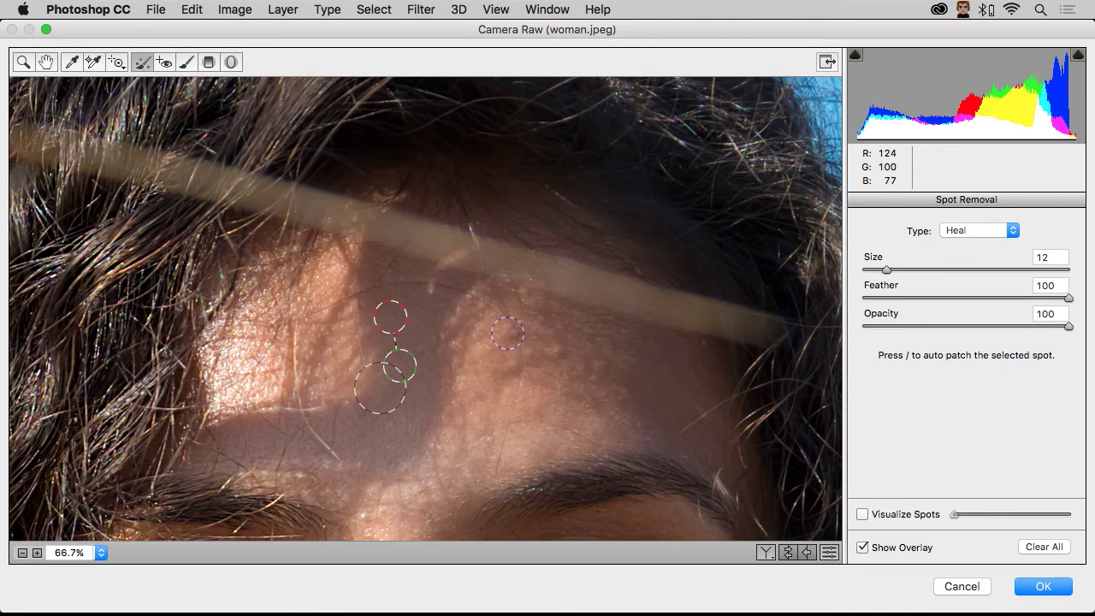
left_click(512, 334)
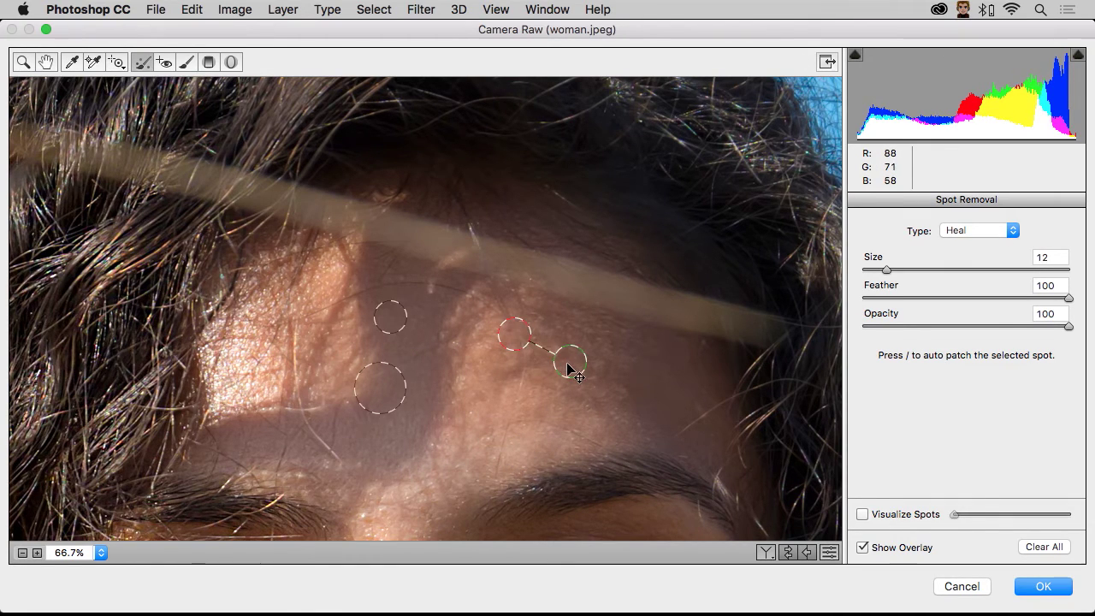
mouse_move(572, 368)
left_mouse_down()
mouse_move(538, 403)
mouse_move(542, 395)
left_mouse_up()
- Heal a small blemish beside the nose at size 8, fit the photo, and hide the overlay
scroll(510, 374, "down", 10)
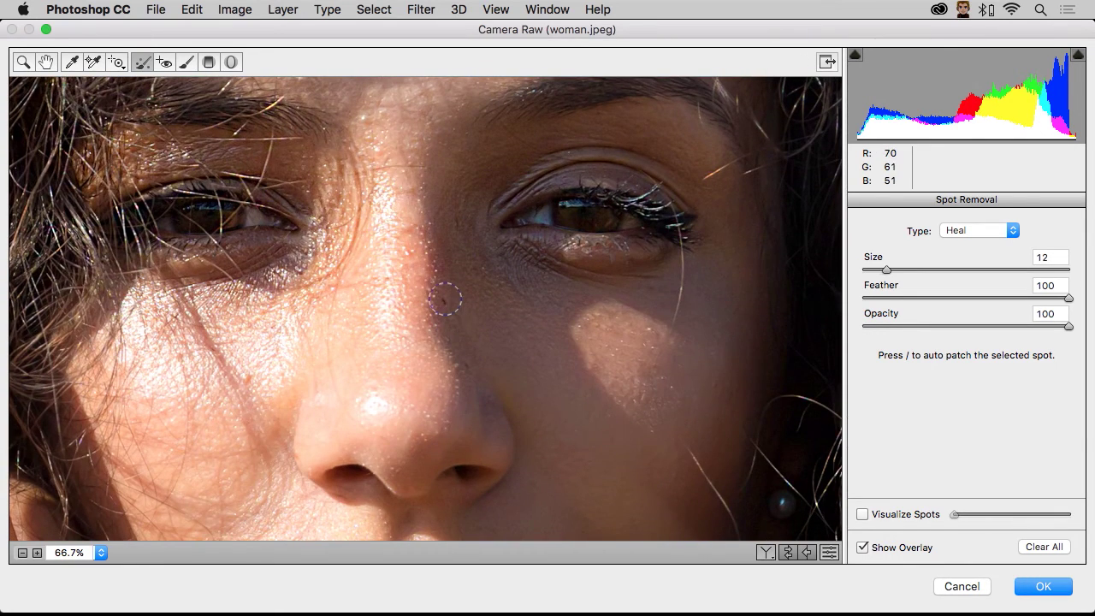
key("bracketleft")
key("bracketleft")
key("bracketleft")
key("bracketleft")
left_click(445, 302)
scroll(338, 344, "down", 2)
scroll(339, 344, "down", 20)
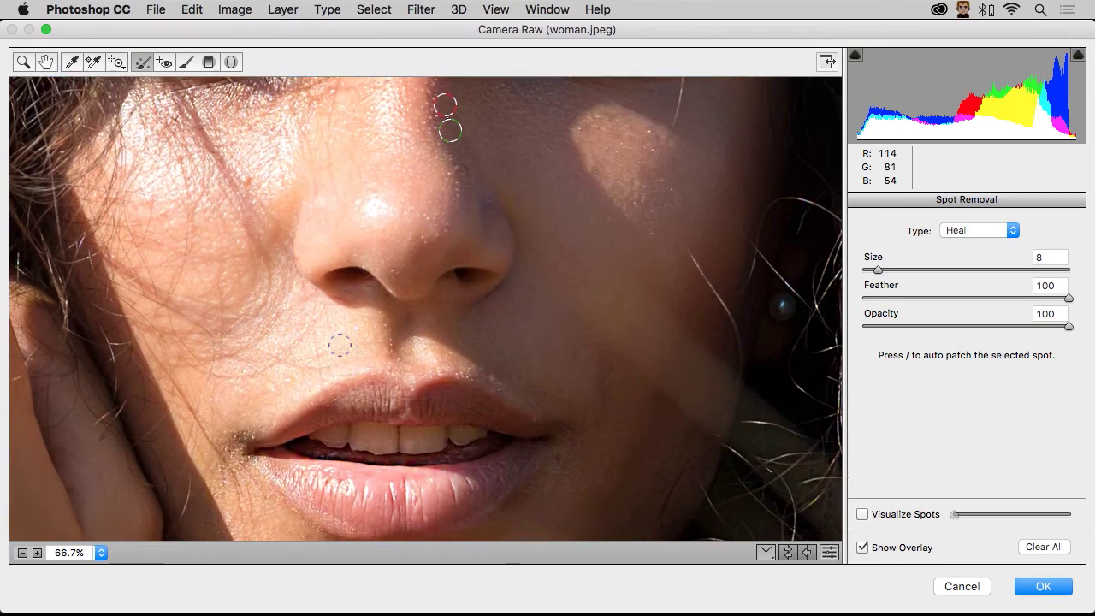
scroll(352, 348, "up", 15)
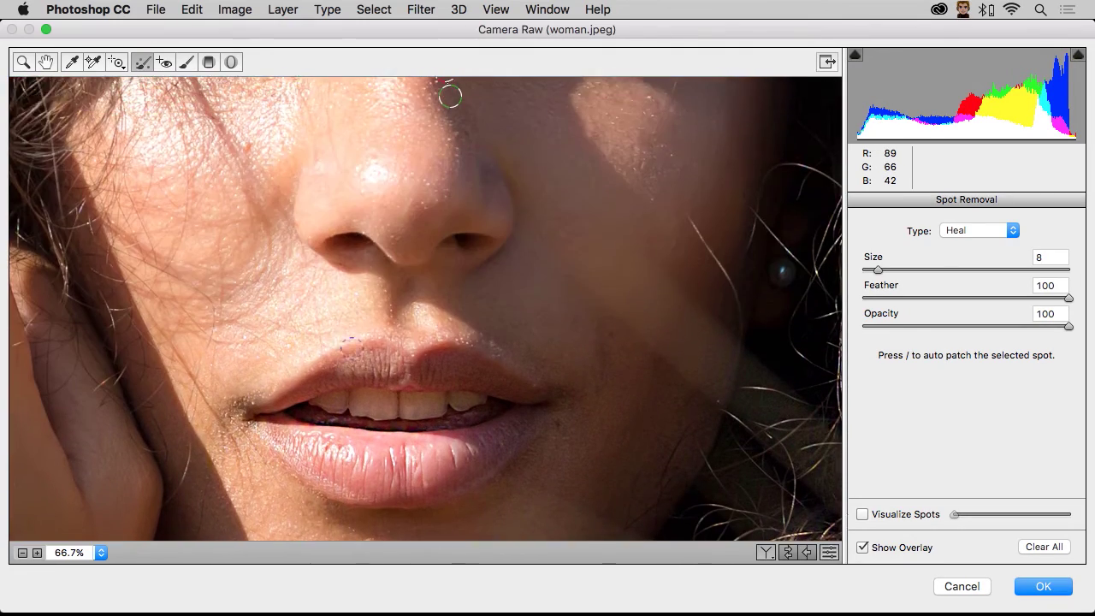
key("super+0")
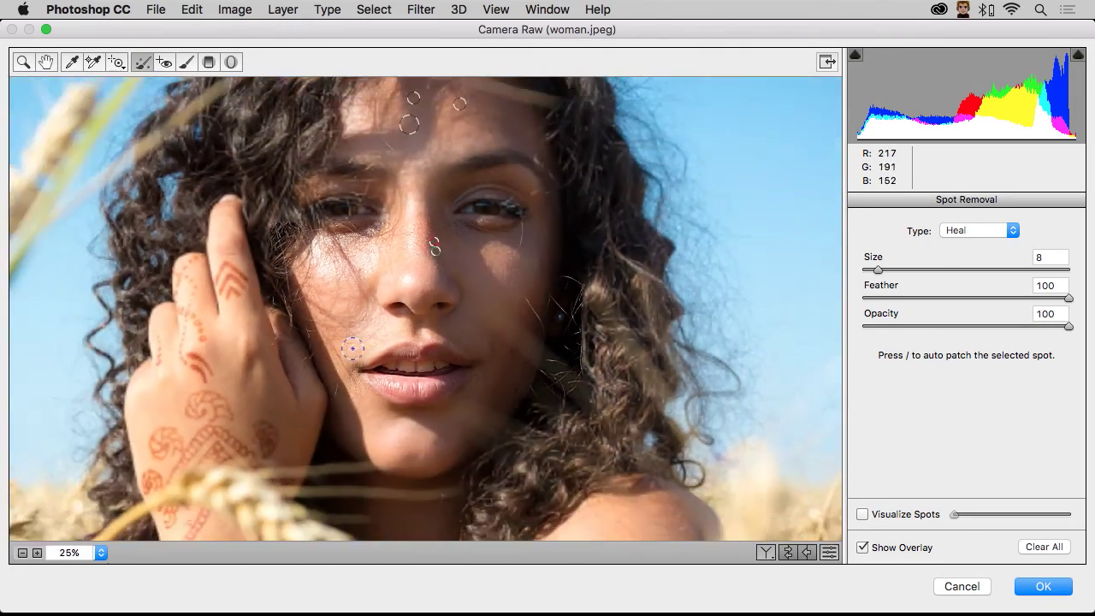
left_click(863, 548)
left_click_drag(469, 212, 502, 296)
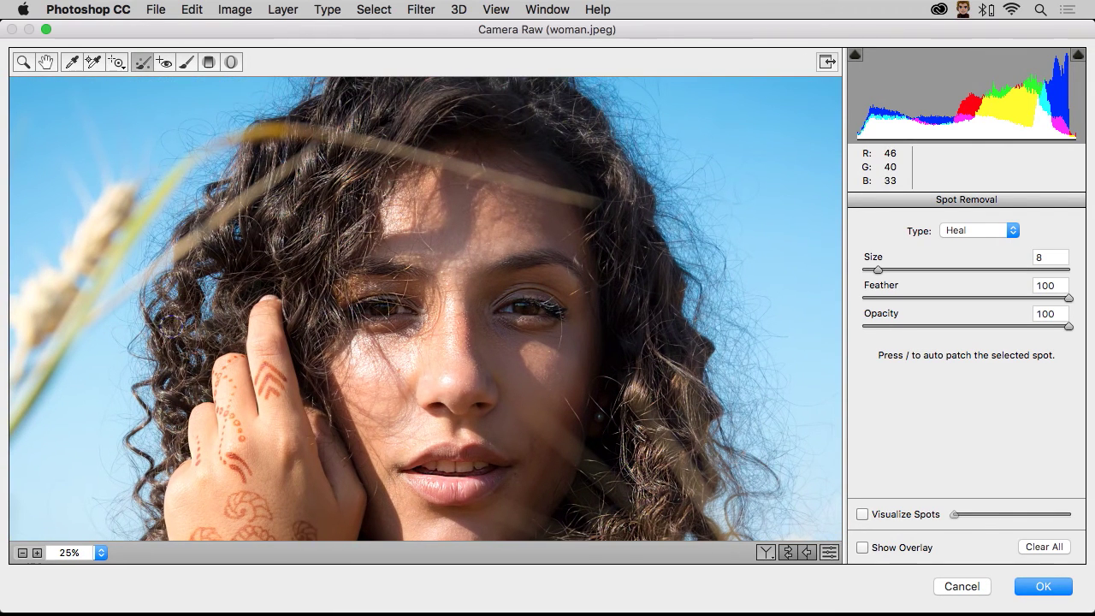
- Draw a radial filter ellipse over the eye and hide its overlay
left_click(228, 62)
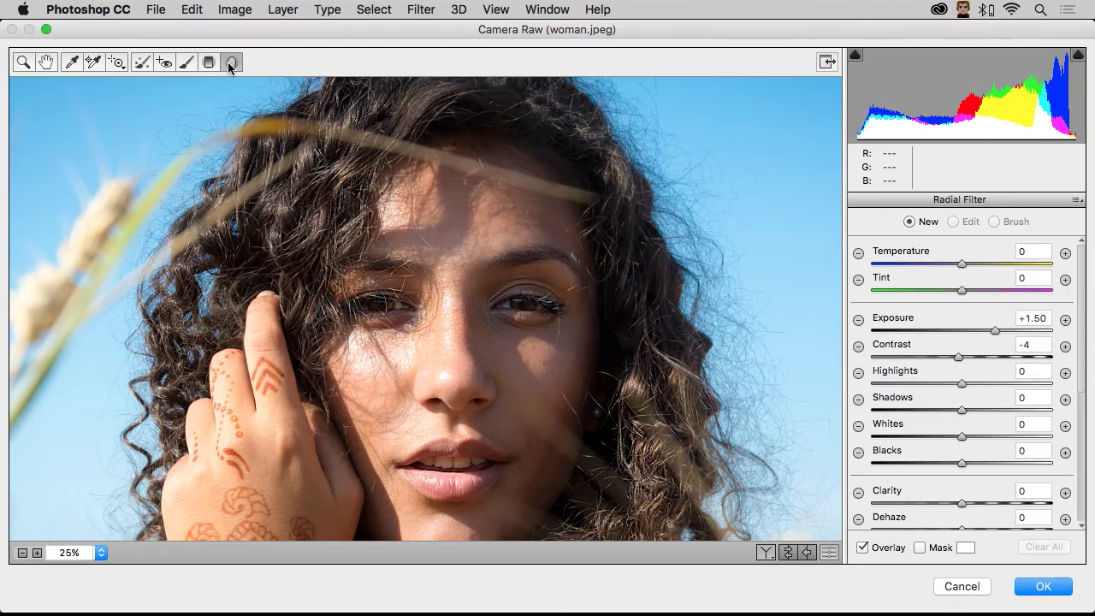
key("super+minus")
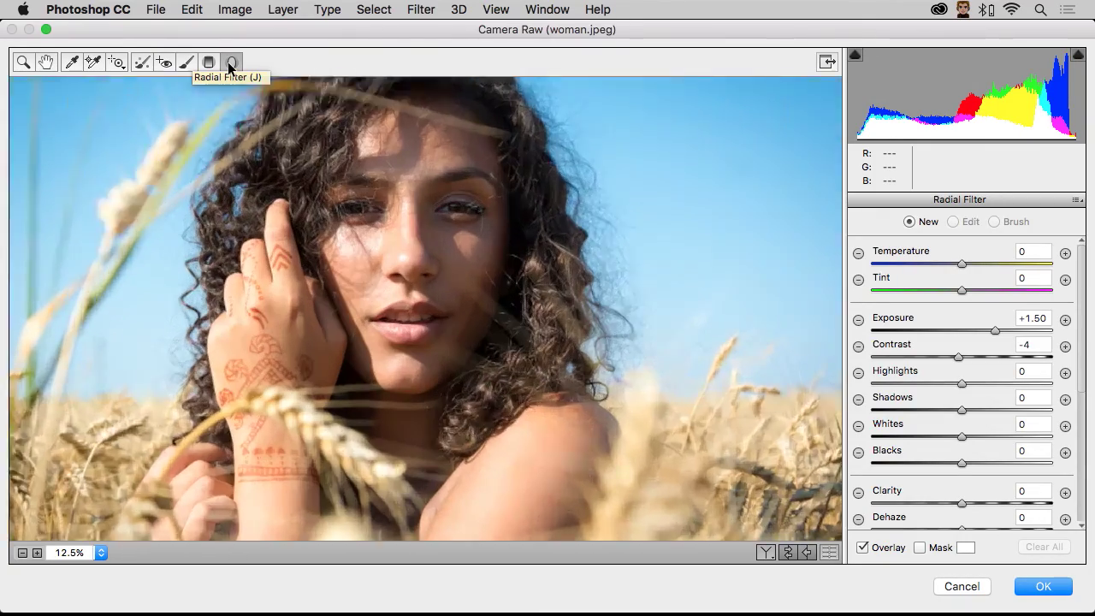
key("super+equal")
key("super+equal")
key("super+equal")
key("super+equal")
left_click_drag(379, 196, 377, 387)
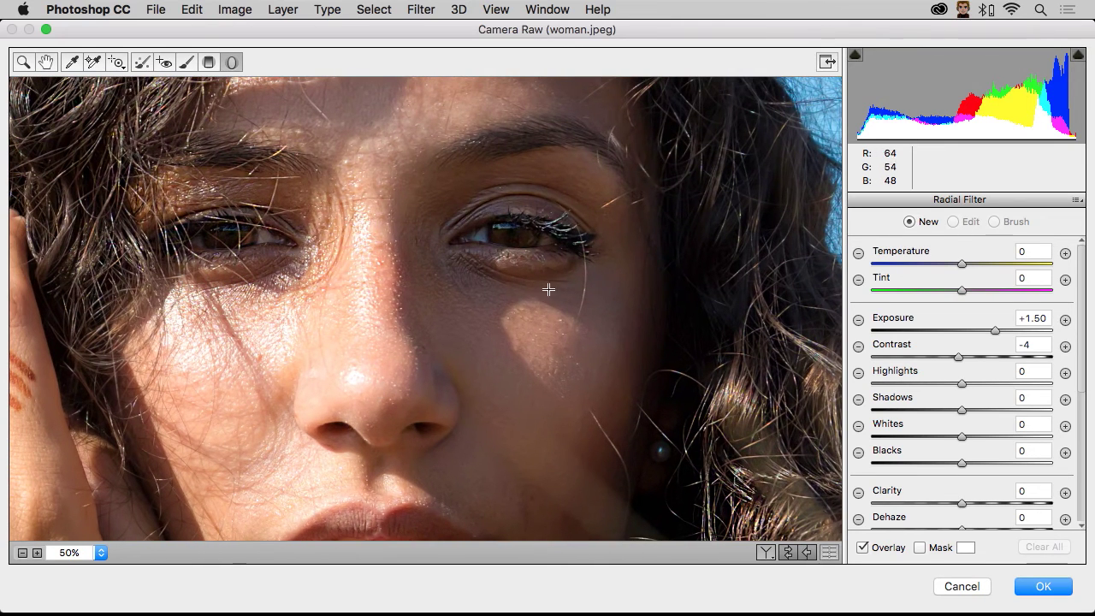
left_click_drag(517, 234, 554, 246)
left_click(862, 549)
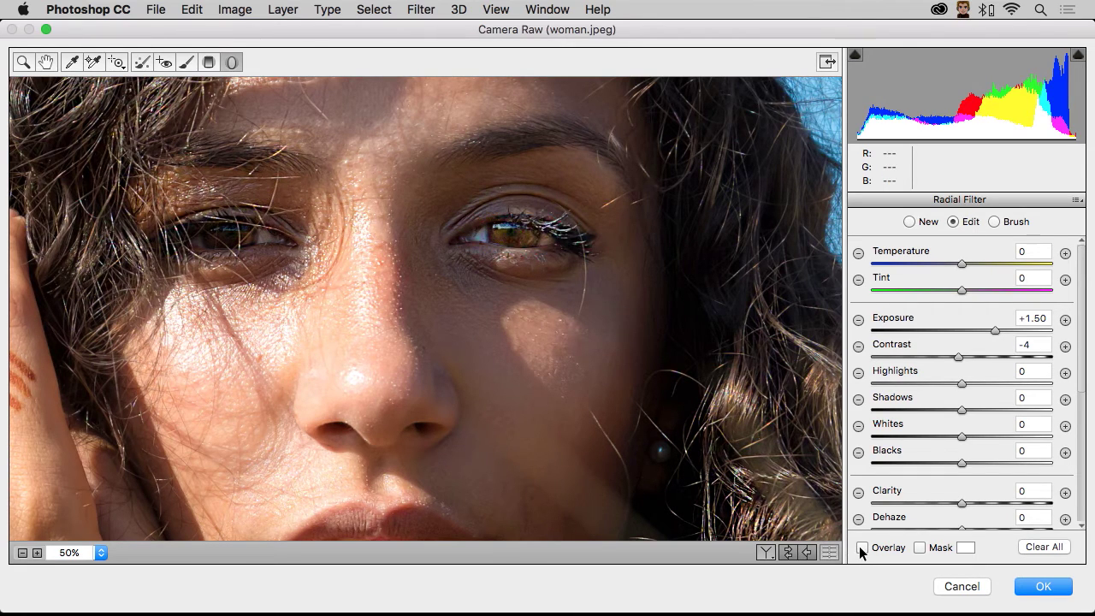
- Set the radial filter to Exposure +0.75, Contrast +12 and Highlights +7
left_click(961, 332)
left_click_drag(961, 332, 978, 332)
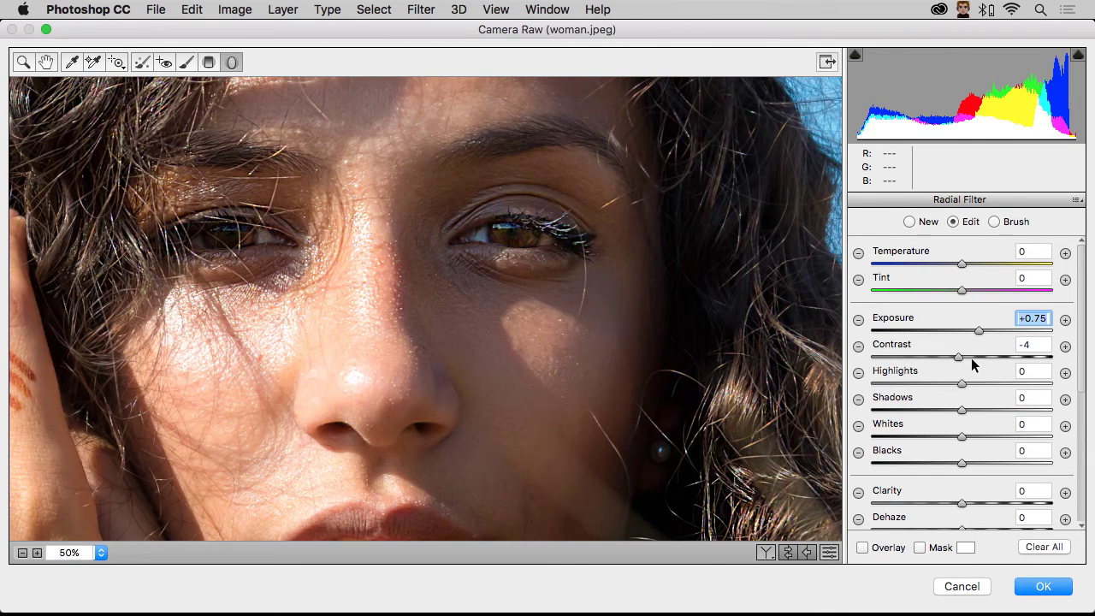
left_click(971, 358)
left_click(981, 384)
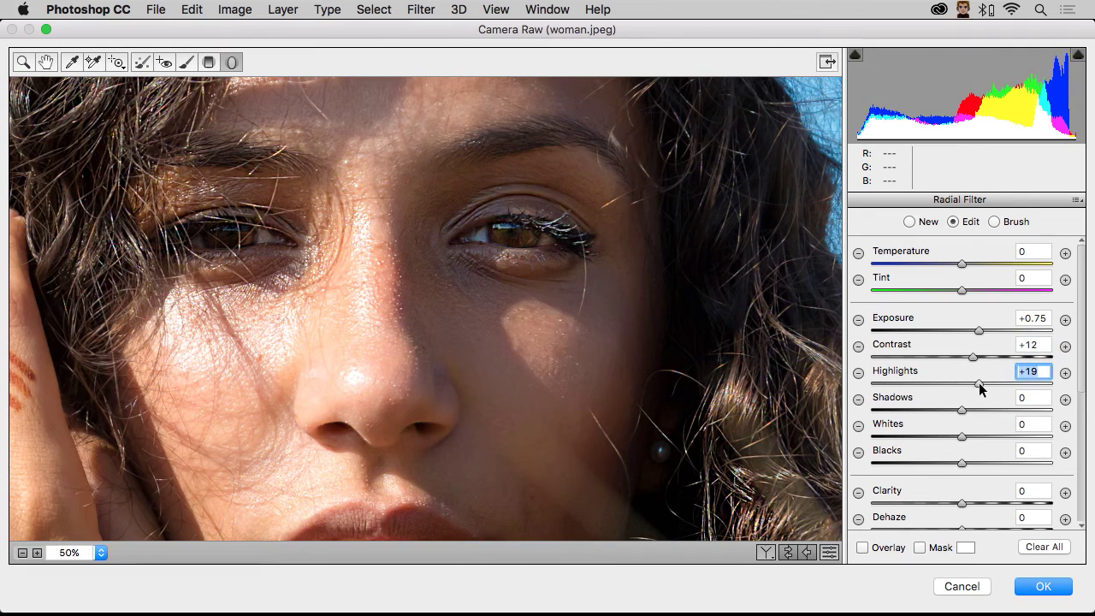
left_click_drag(980, 386, 967, 388)
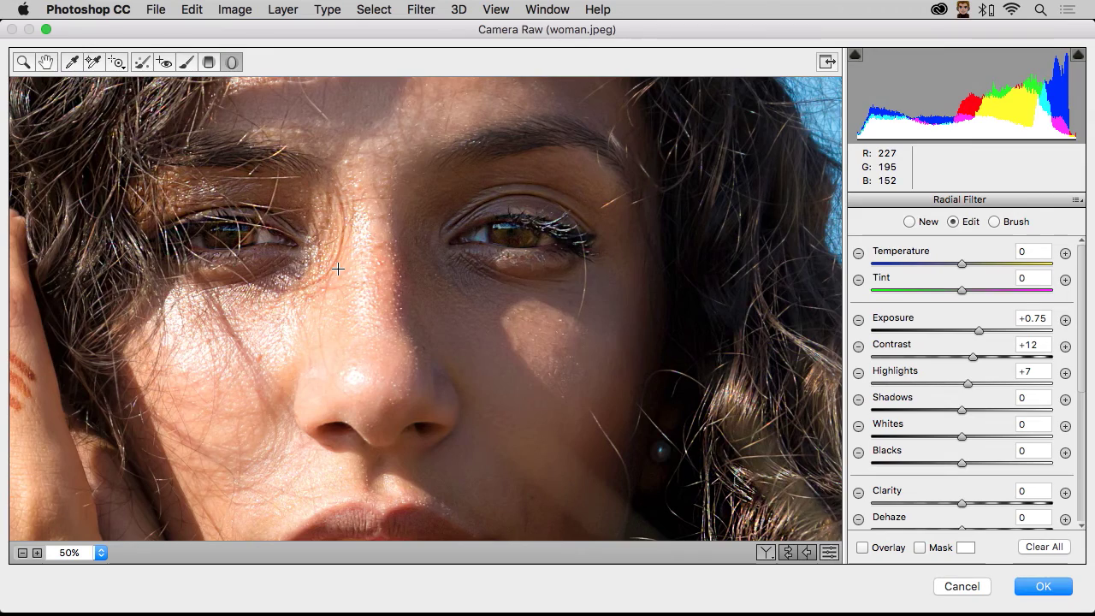
key("super+minus")
key("super+minus")
key("super+minus")
key("super+minus")
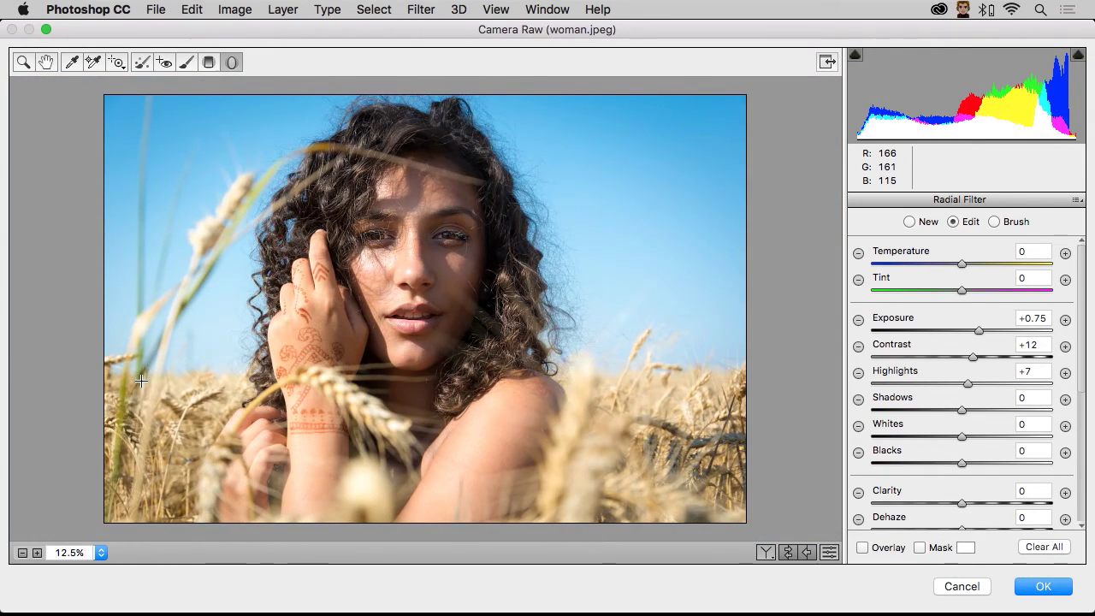
key("super+plus")
key("super+plus")
key("super+plus")
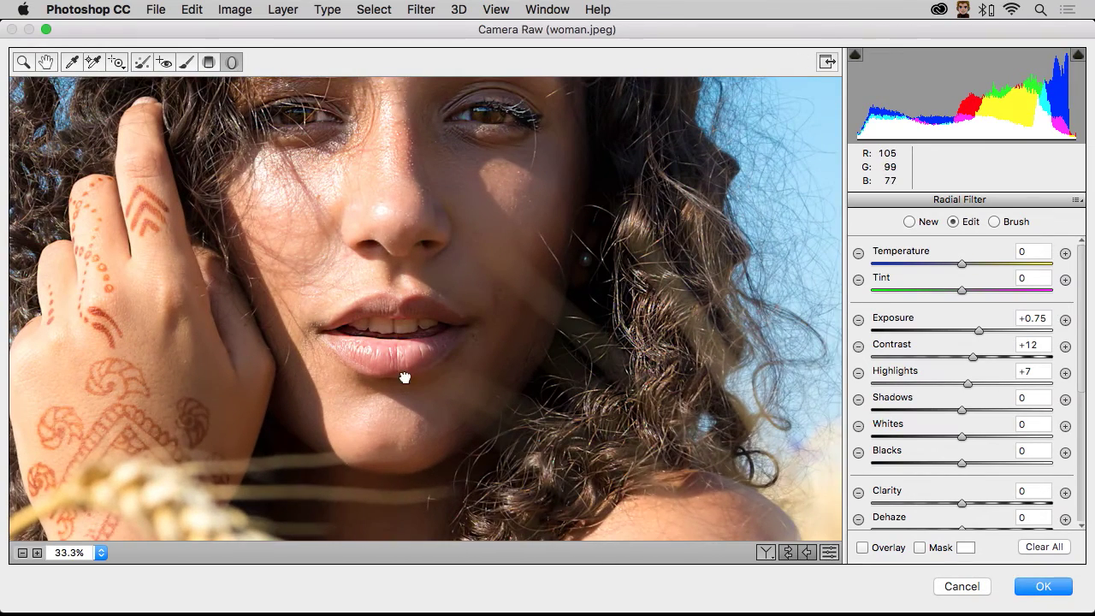
scroll(884, 444, "down", 6)
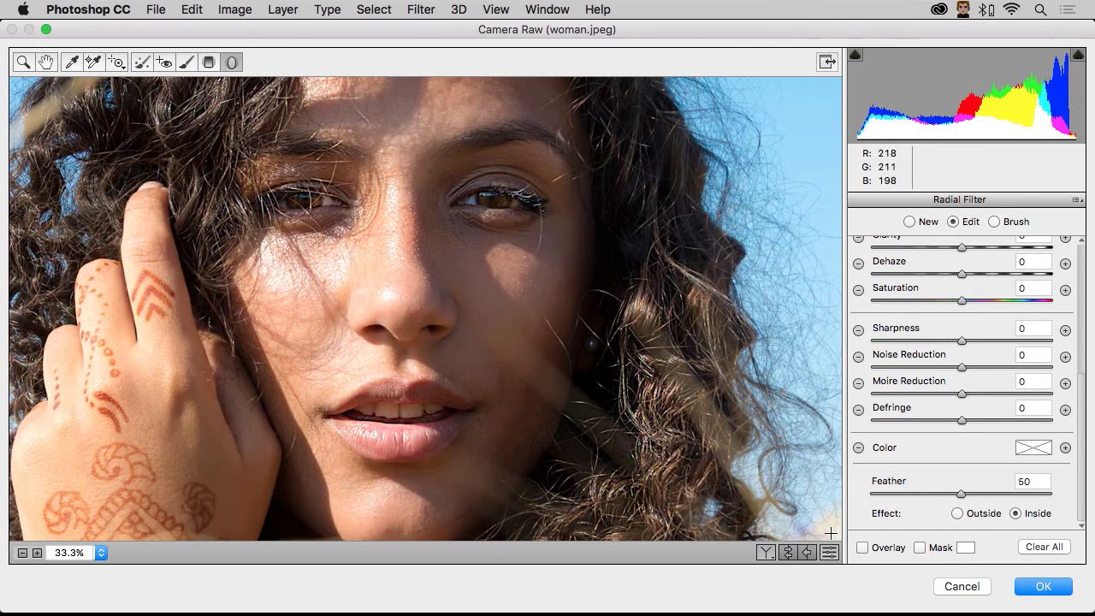
- Select the right-eye radial filter and set its Saturation to +21
left_click(862, 547)
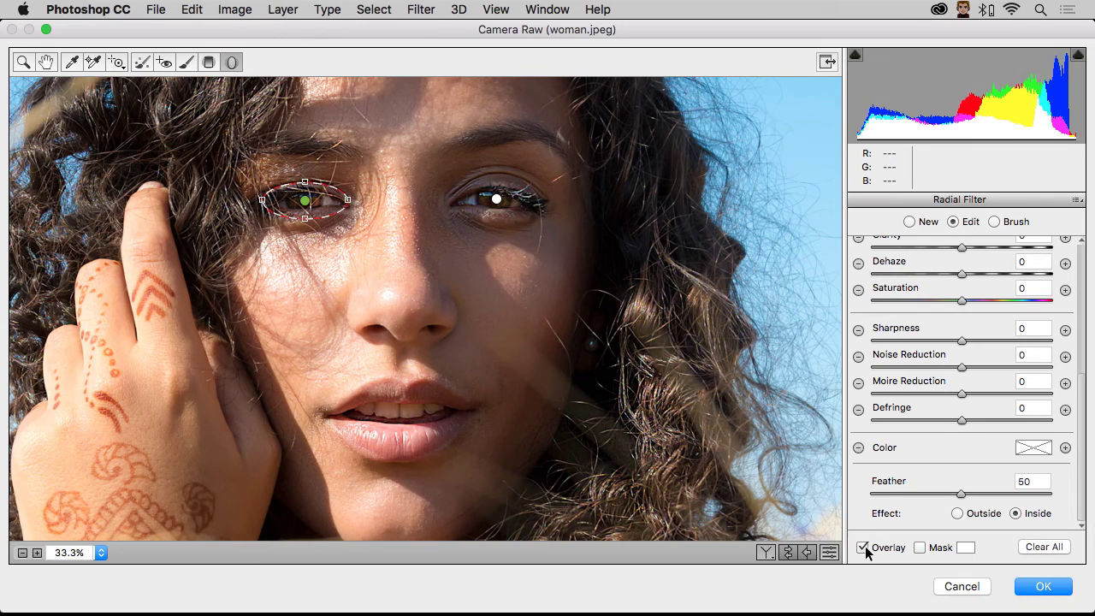
left_click(496, 200)
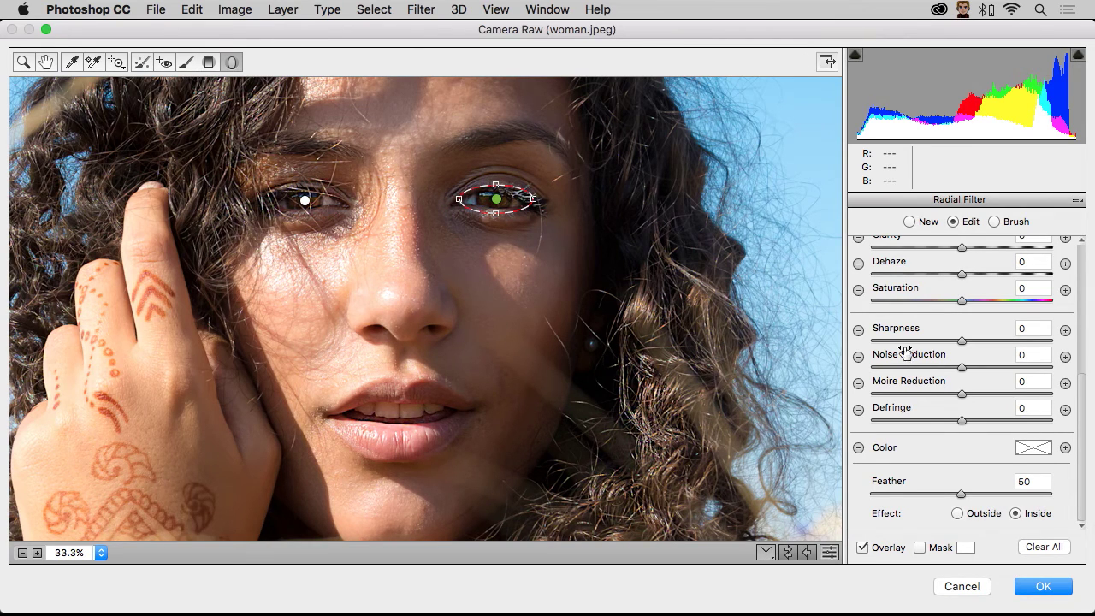
scroll(976, 328, "up", 3)
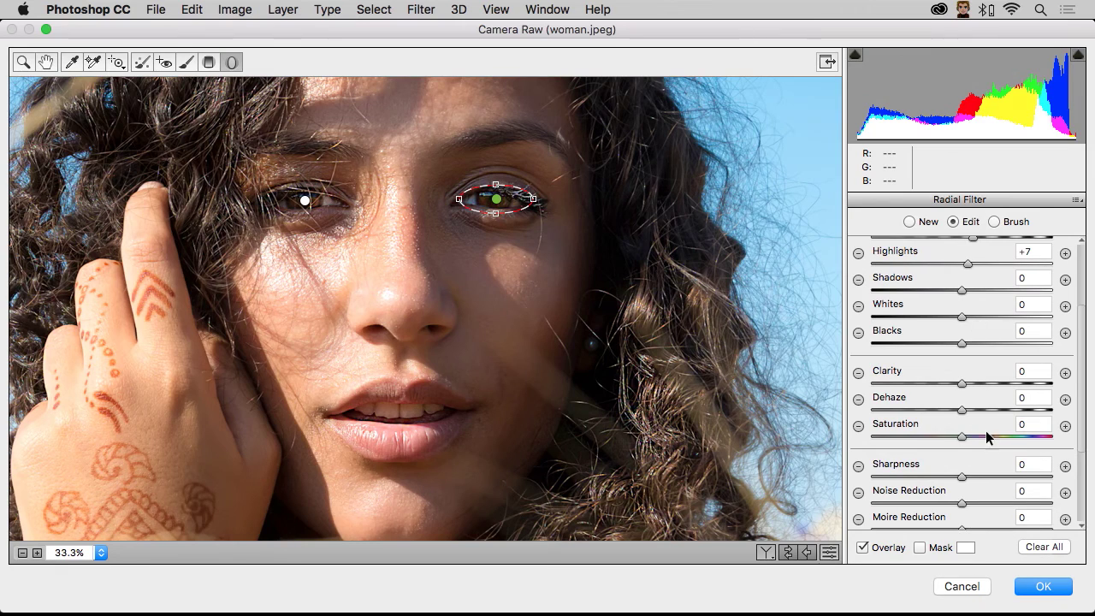
left_click(992, 437)
left_click(861, 548)
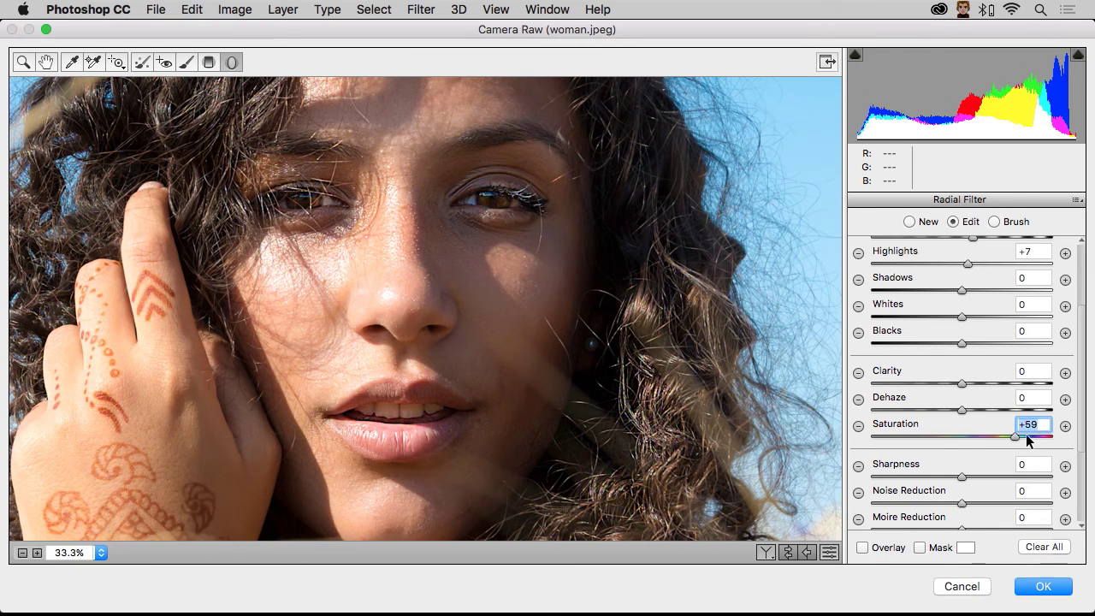
left_click(981, 437)
key("super+minus")
key("super+minus")
key("super+minus")
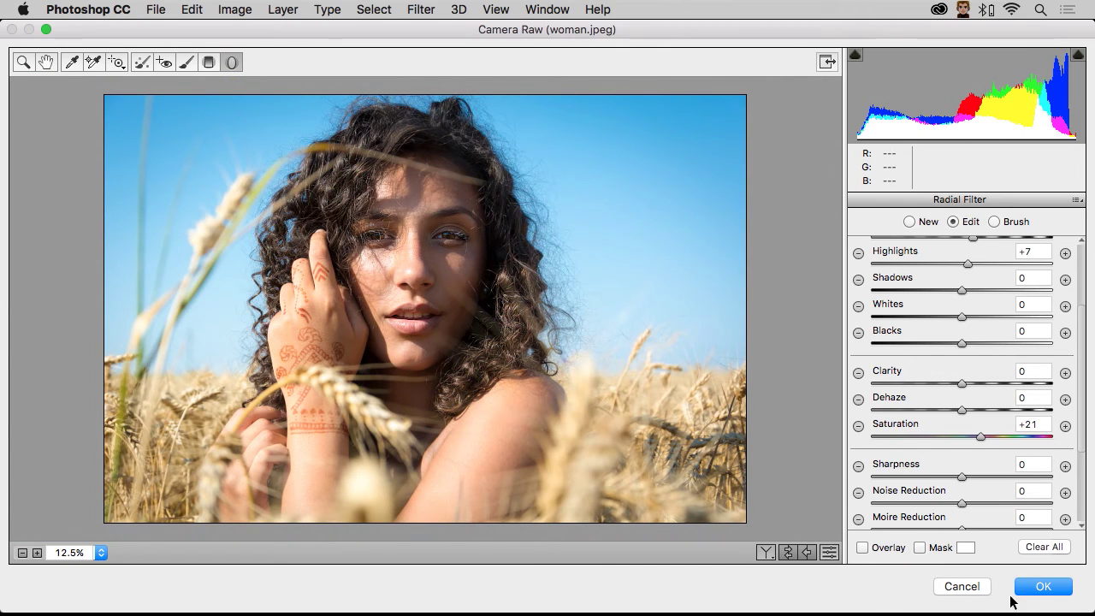
- Commit the Camera Raw edits with OK and zoom woman.jpeg out to 12.5%
left_click(1041, 587)
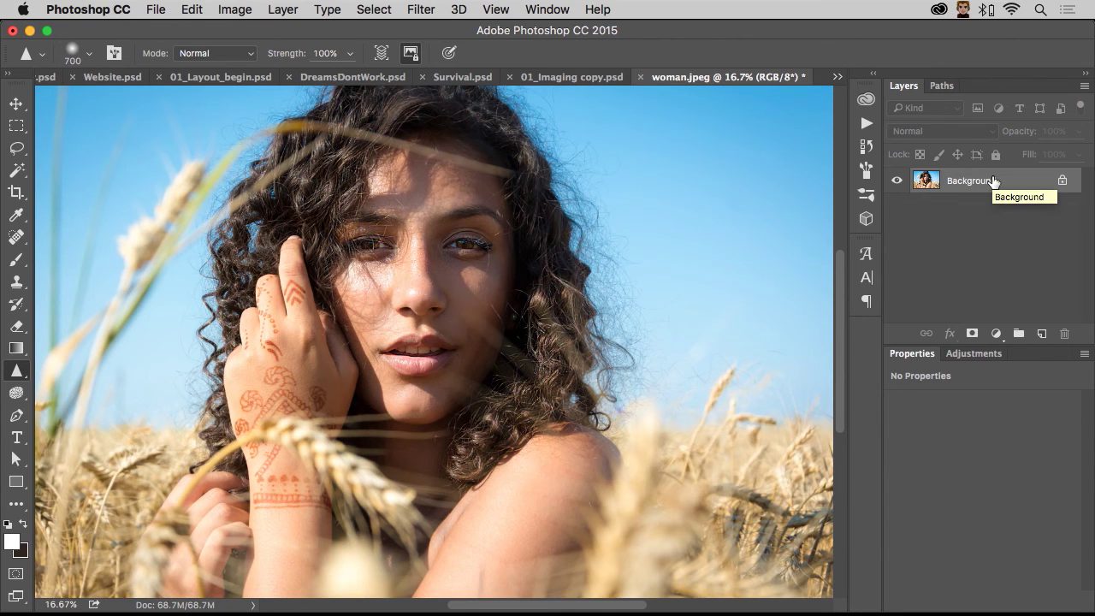
key("super+minus")
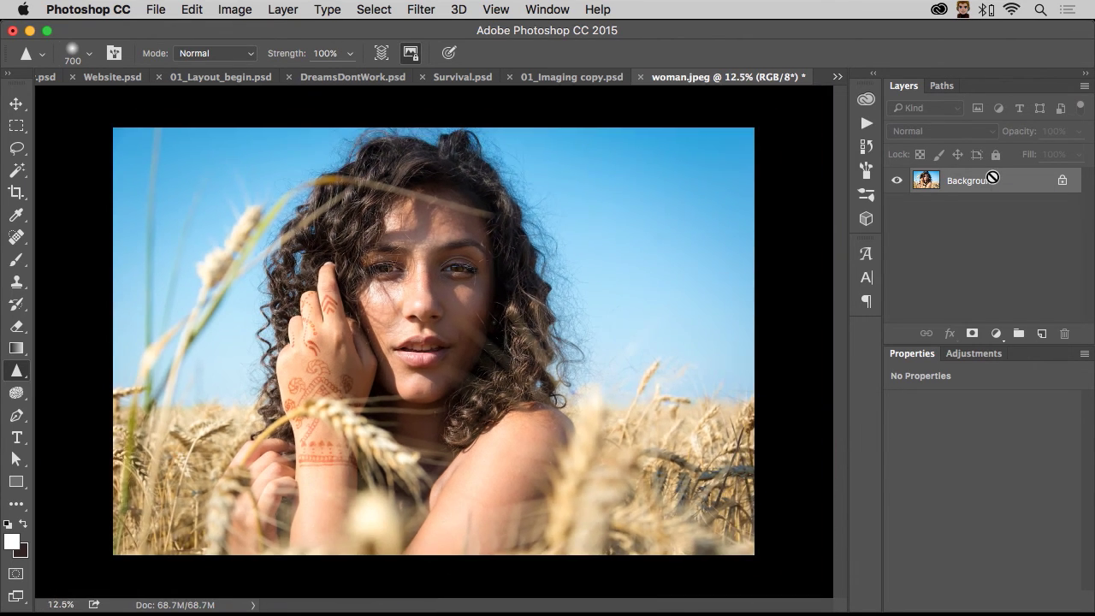